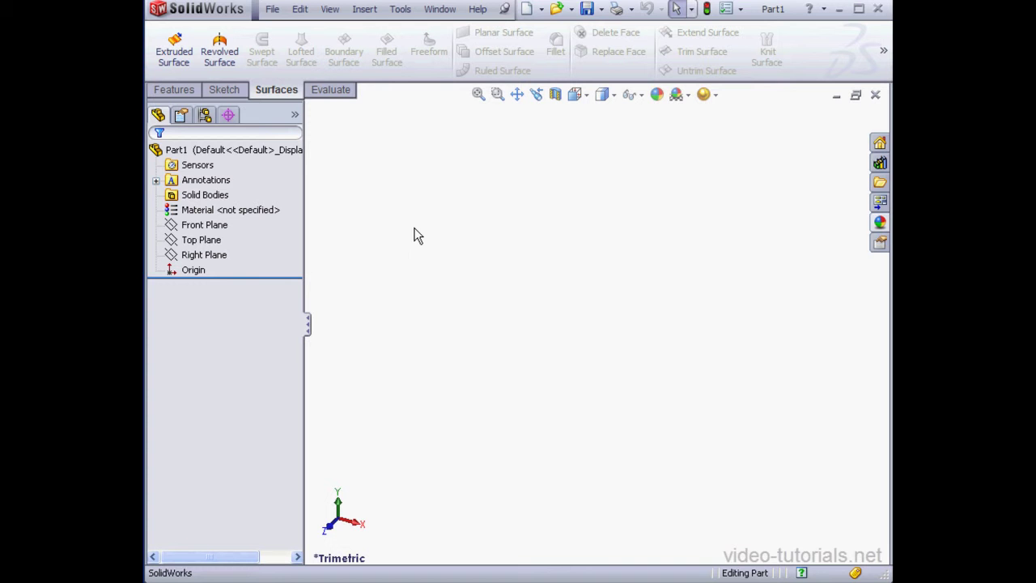
Start a sketch on the Front Plane and pan so the origin sits lower-left.
{"action": "right_click", "coordinate": [216, 226]}
{"action": "left_click", "coordinate": [227, 205]}
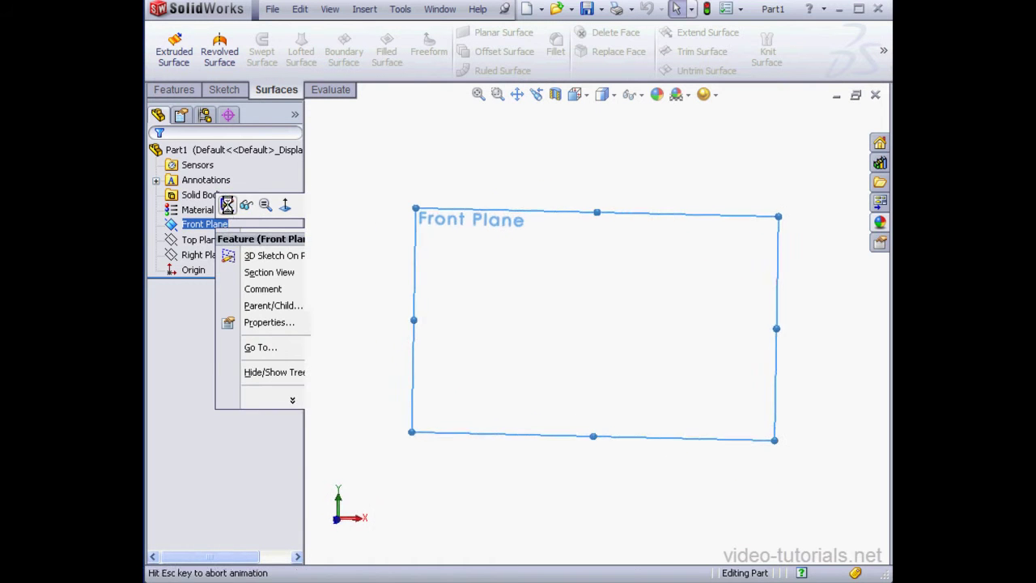
{"action": "left_click", "coordinate": [516, 94]}
{"action": "mouse_move", "coordinate": [599, 255]}
{"action": "left_mouse_down"}
{"action": "mouse_move", "coordinate": [509, 448]}
{"action": "mouse_move", "coordinate": [520, 459]}
{"action": "left_mouse_up"}
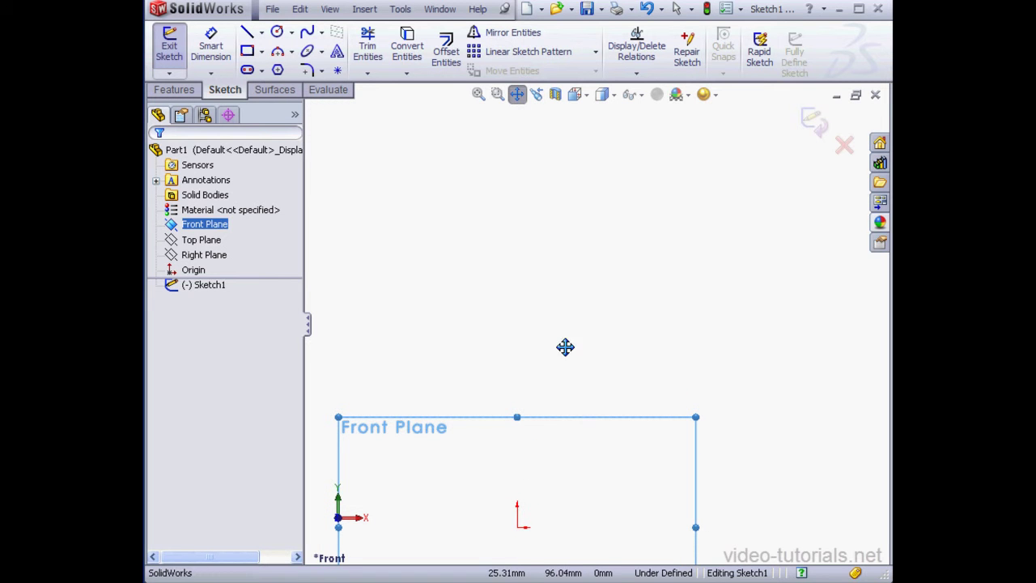
{"action": "left_click", "coordinate": [516, 95]}
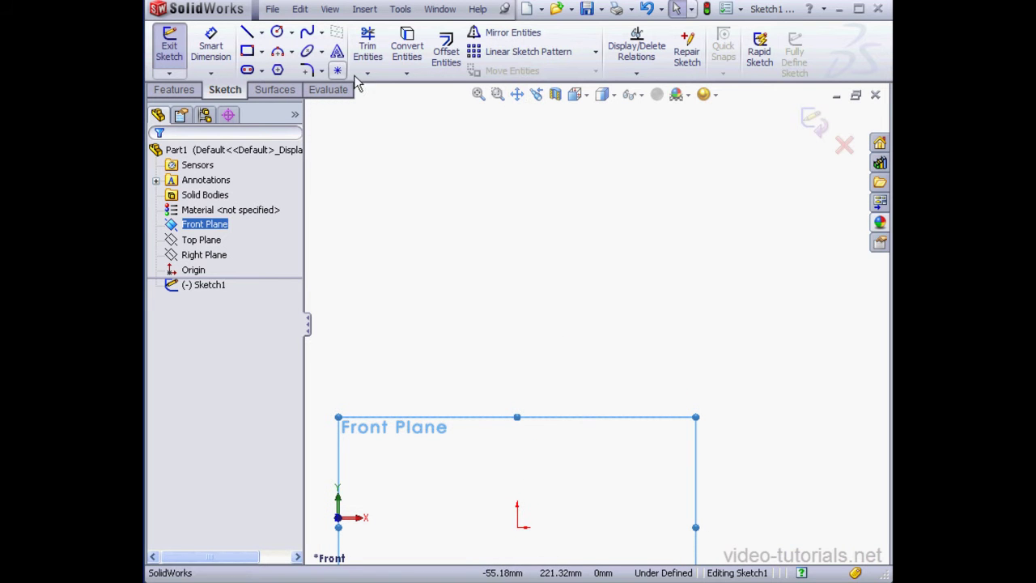
Draw a vertical centerline down to the origin and a horizontal centerline to its right.
{"action": "left_click", "coordinate": [262, 32]}
{"action": "left_click", "coordinate": [281, 68]}
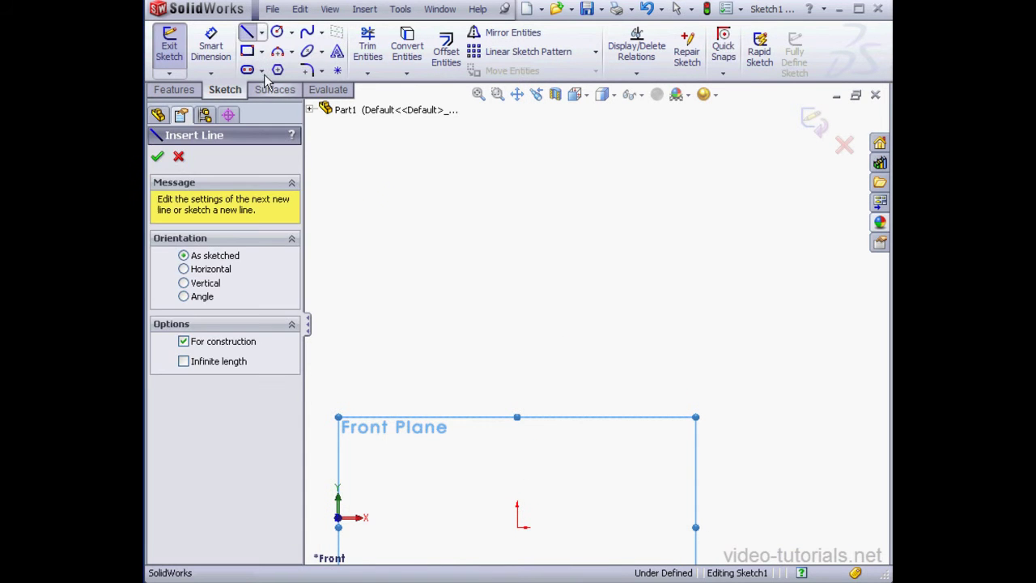
{"action": "left_click", "coordinate": [518, 181]}
{"action": "left_click", "coordinate": [518, 526]}
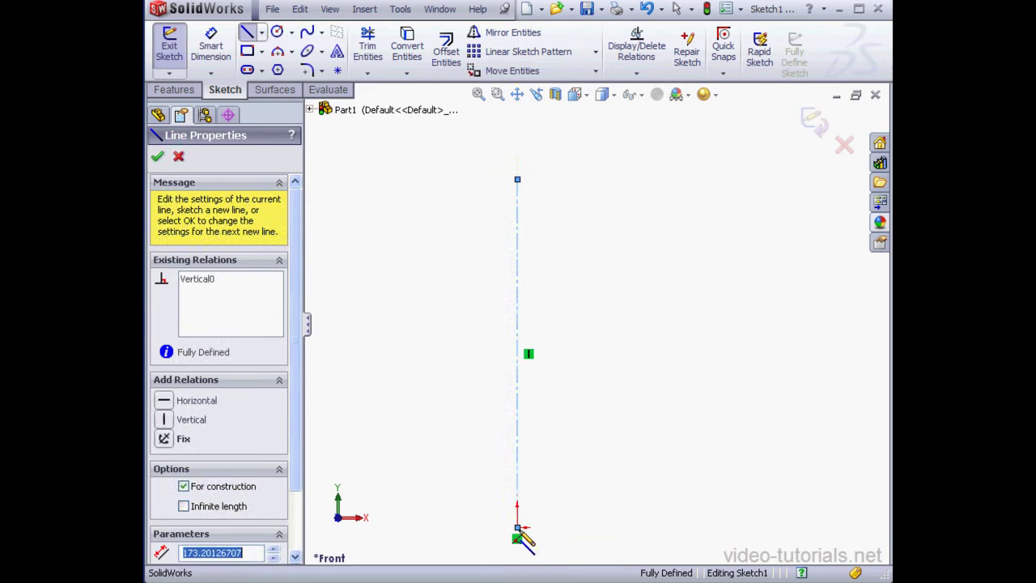
{"action": "left_click", "coordinate": [701, 527]}
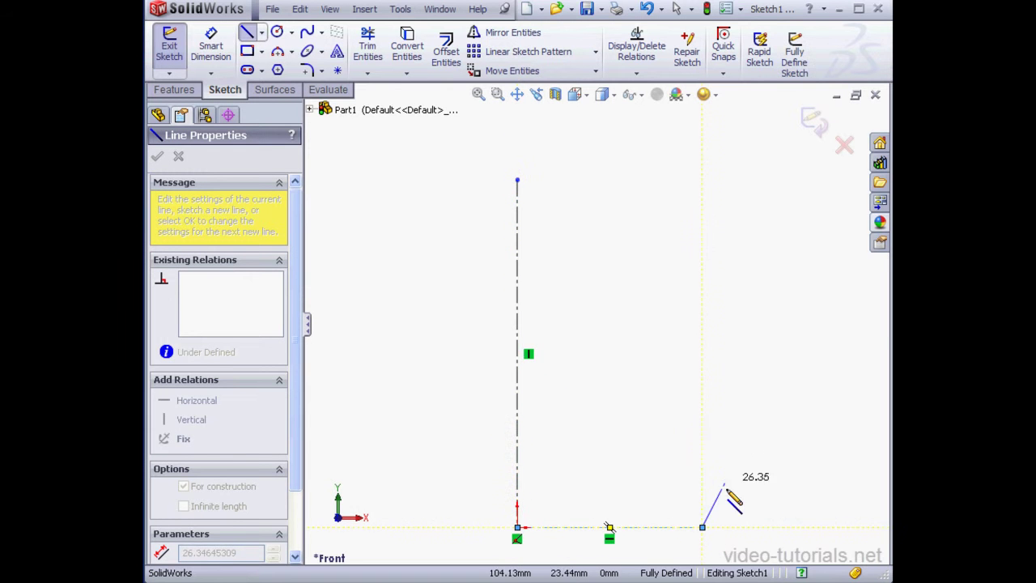
{"action": "right_click", "coordinate": [725, 440]}
{"action": "left_click", "coordinate": [784, 373]}
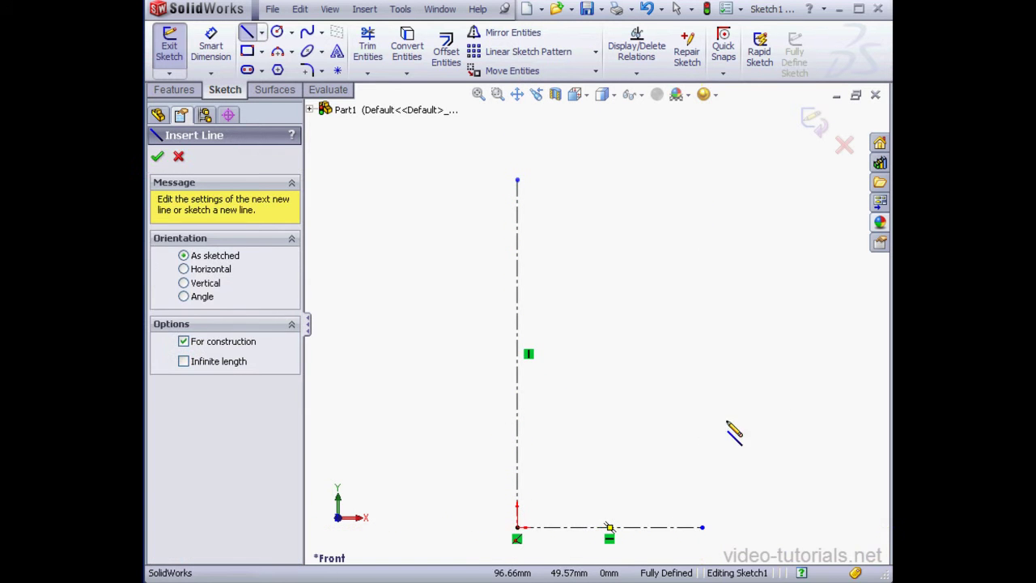
Add short horizontal centerlines leftward at the base, middle and top of the vertical centerline.
{"action": "left_click", "coordinate": [518, 527]}
{"action": "left_click", "coordinate": [411, 526]}
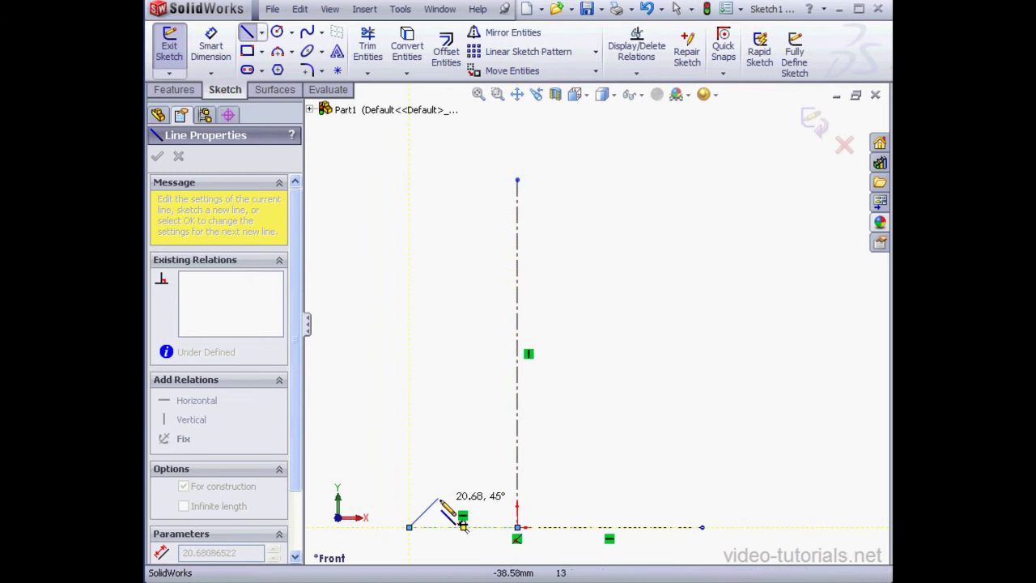
{"action": "right_click", "coordinate": [454, 508]}
{"action": "left_click", "coordinate": [515, 372]}
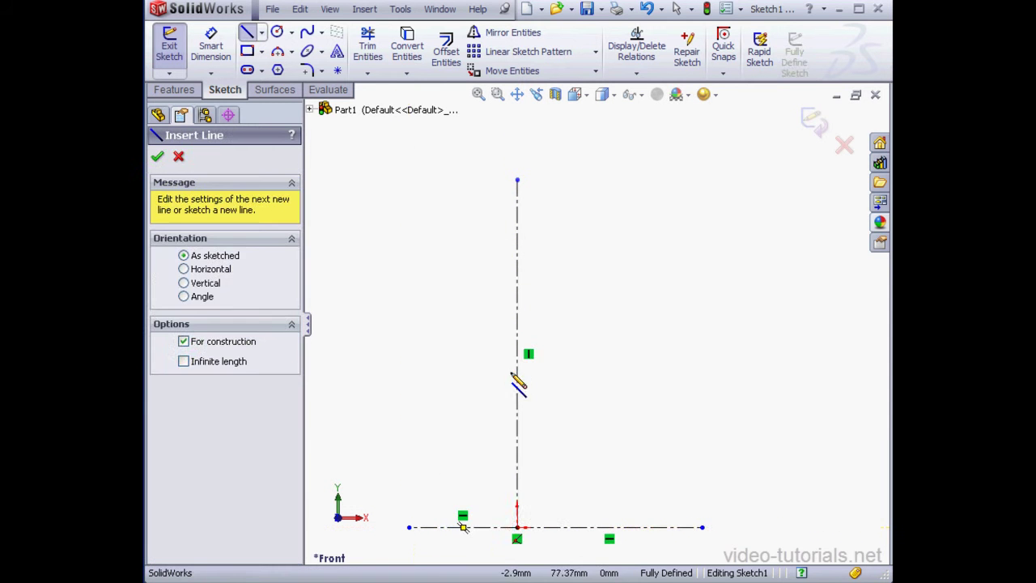
{"action": "left_click", "coordinate": [517, 353]}
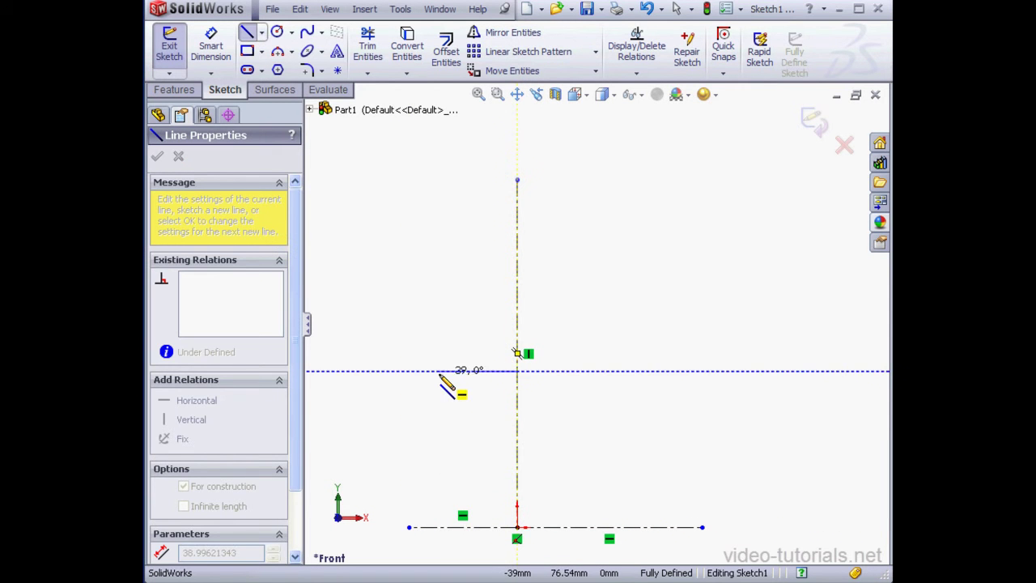
{"action": "left_click", "coordinate": [438, 371]}
{"action": "right_click", "coordinate": [468, 323]}
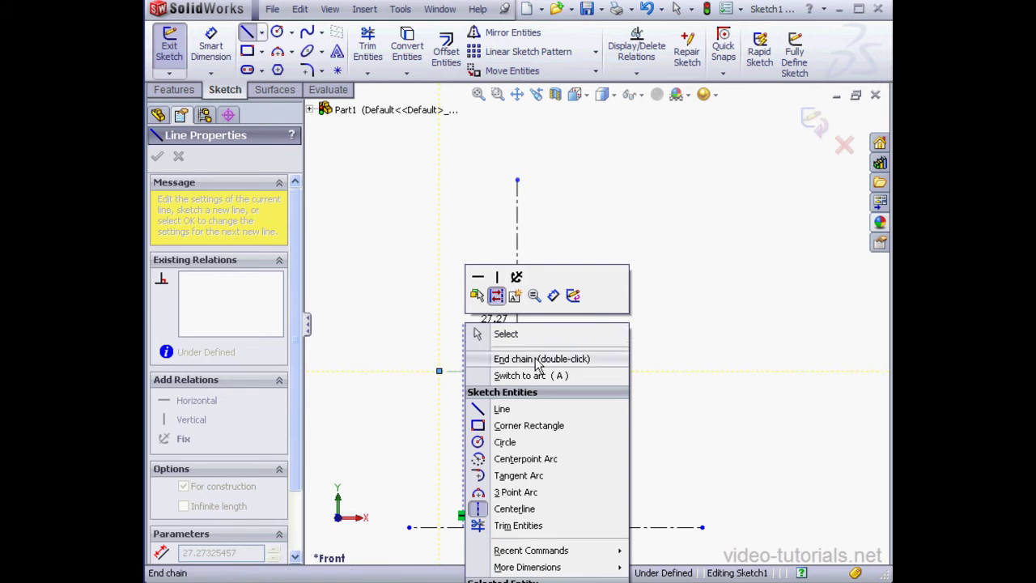
{"action": "left_click", "coordinate": [510, 359]}
{"action": "left_click", "coordinate": [516, 181]}
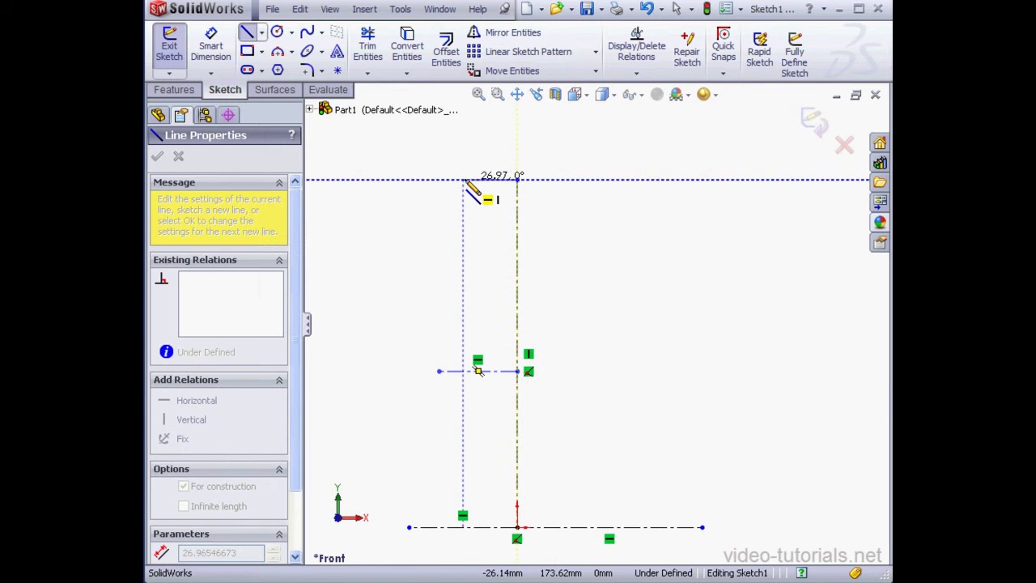
{"action": "left_click", "coordinate": [463, 178]}
{"action": "right_click", "coordinate": [486, 156]}
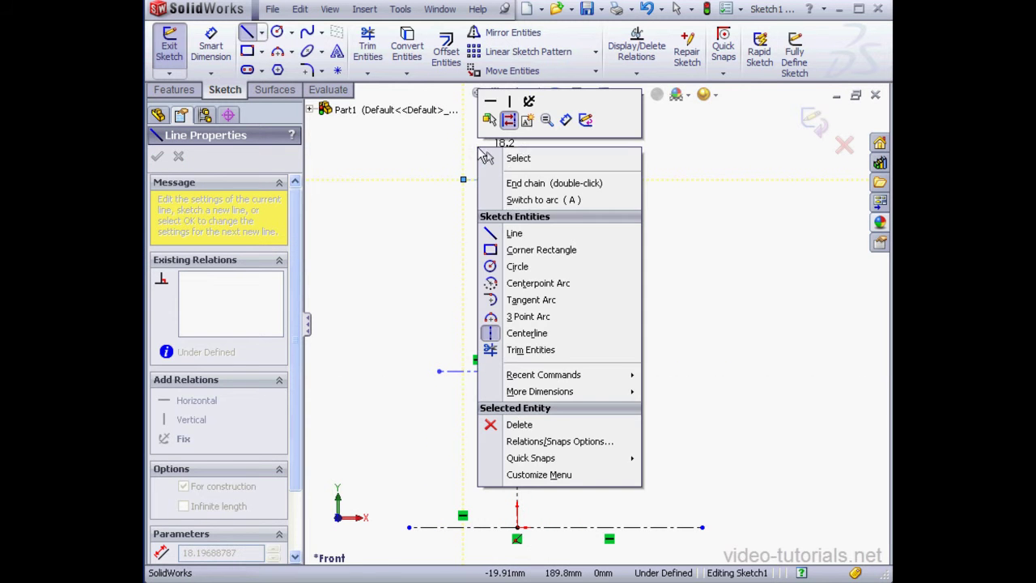
{"action": "left_click", "coordinate": [525, 161]}
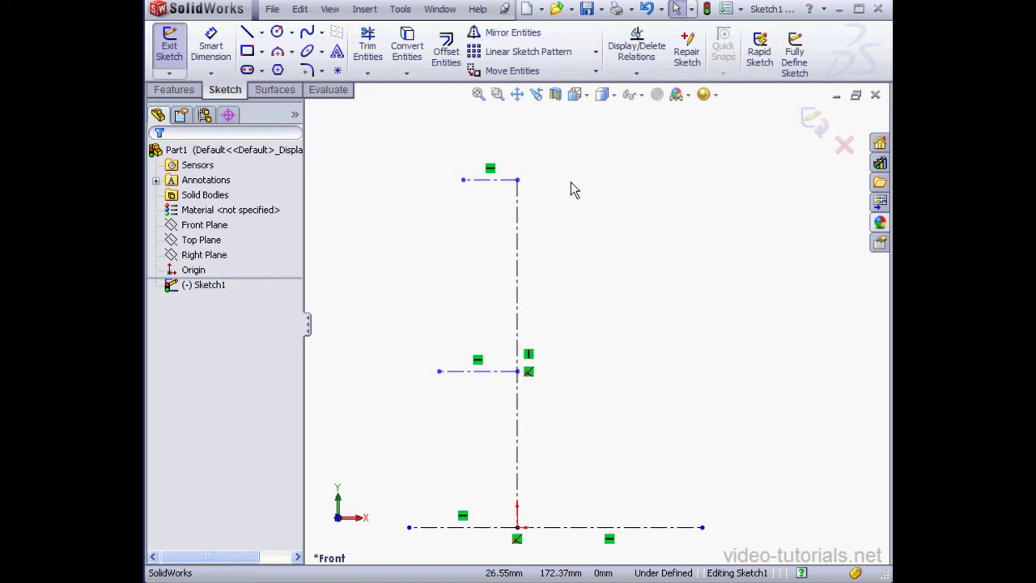
Dimension the vertical centerline 190 and the base centerlines 125 and 30.
{"action": "left_click", "coordinate": [210, 47]}
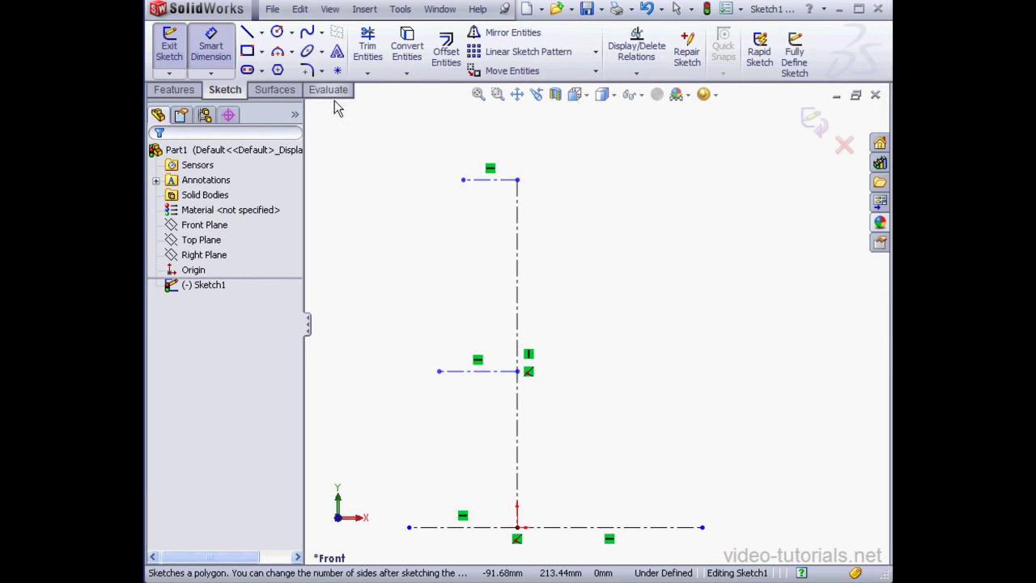
{"action": "left_click", "coordinate": [518, 289]}
{"action": "left_click", "coordinate": [564, 285]}
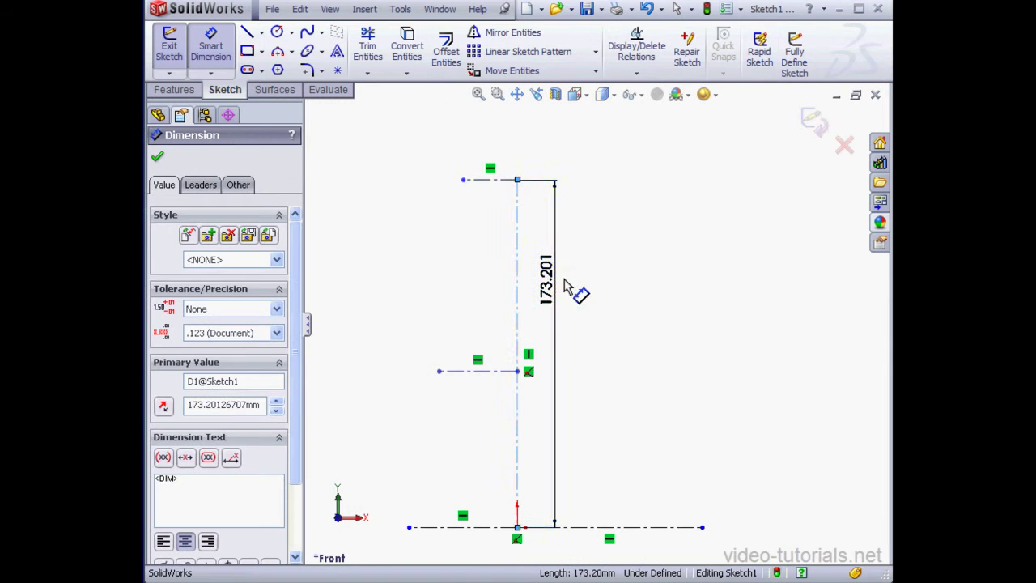
{"action": "type", "text": "190"}
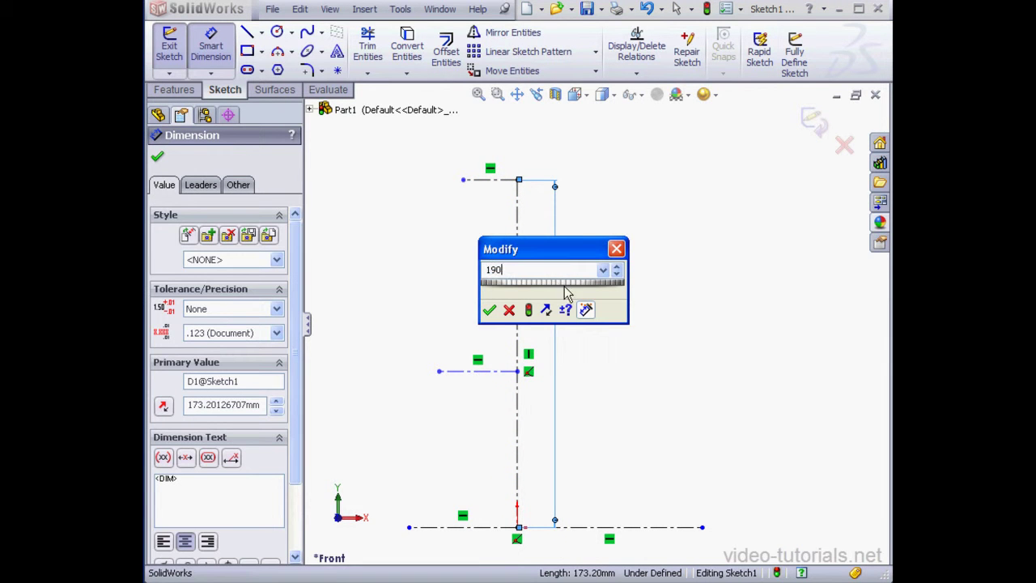
{"action": "left_click", "coordinate": [489, 310]}
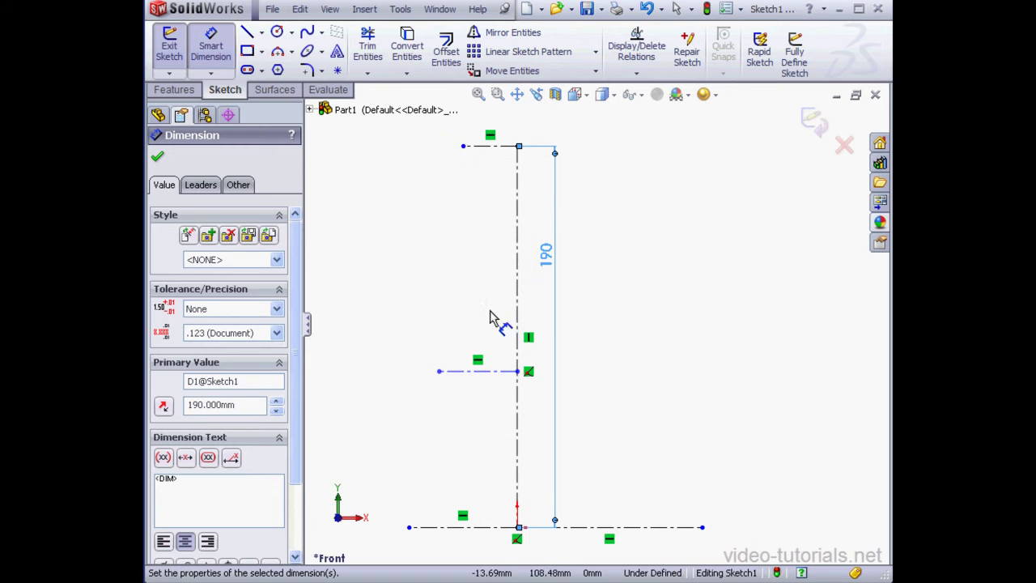
{"action": "left_click", "coordinate": [665, 527]}
{"action": "left_click", "coordinate": [669, 493]}
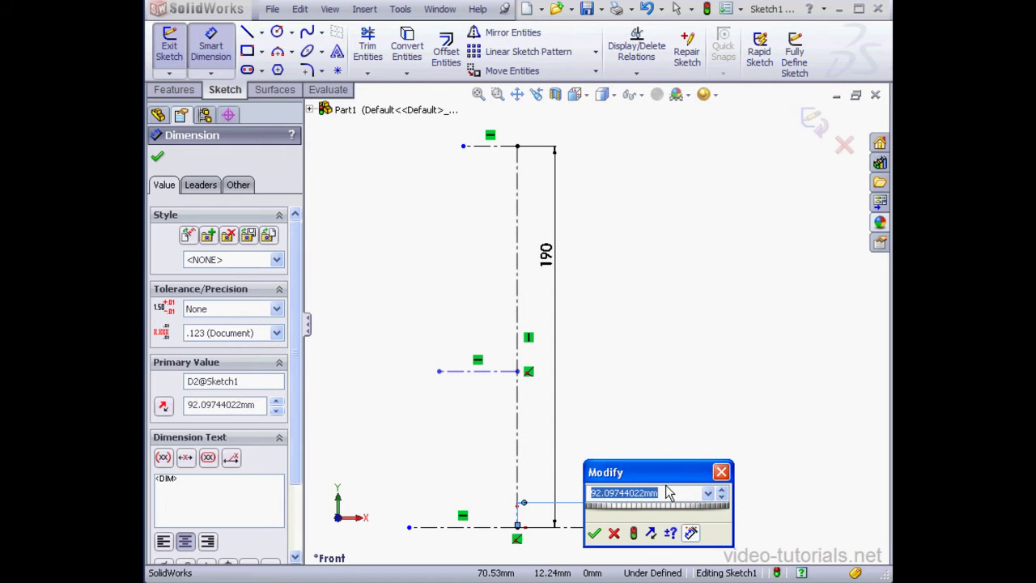
{"action": "type", "text": "125"}
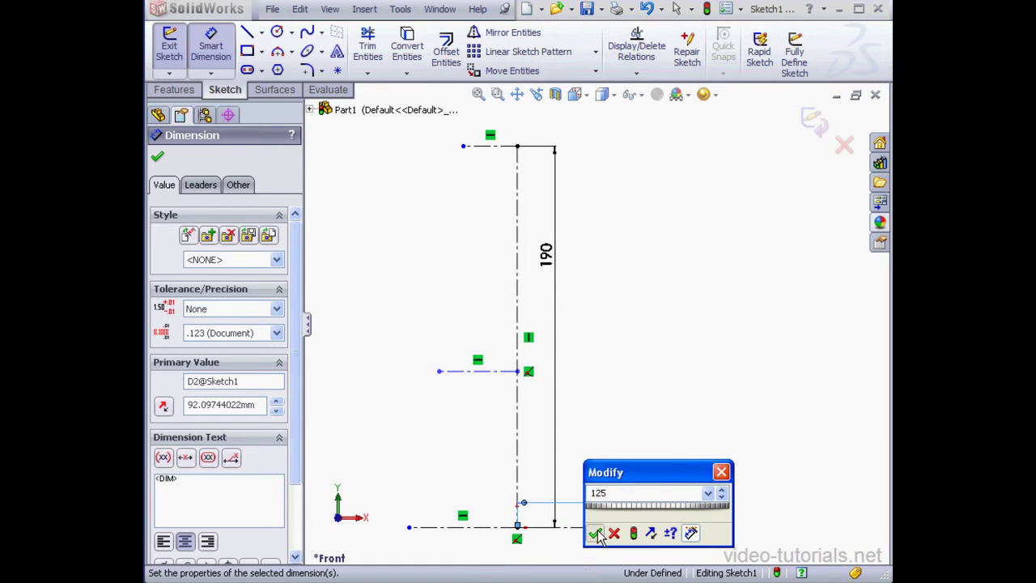
{"action": "left_click", "coordinate": [594, 532]}
{"action": "left_click", "coordinate": [490, 527]}
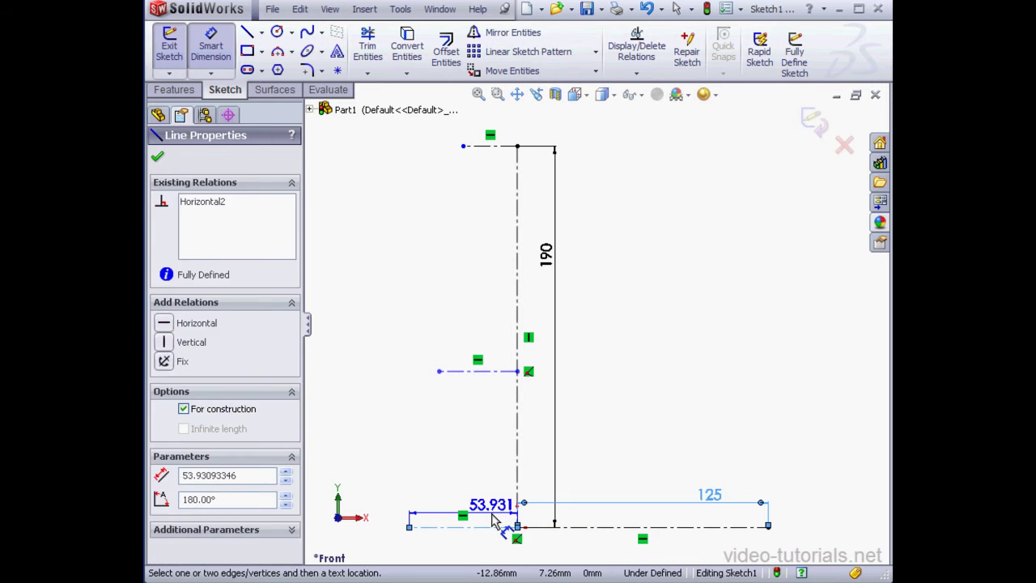
{"action": "left_click", "coordinate": [492, 505]}
{"action": "type", "text": "30"}
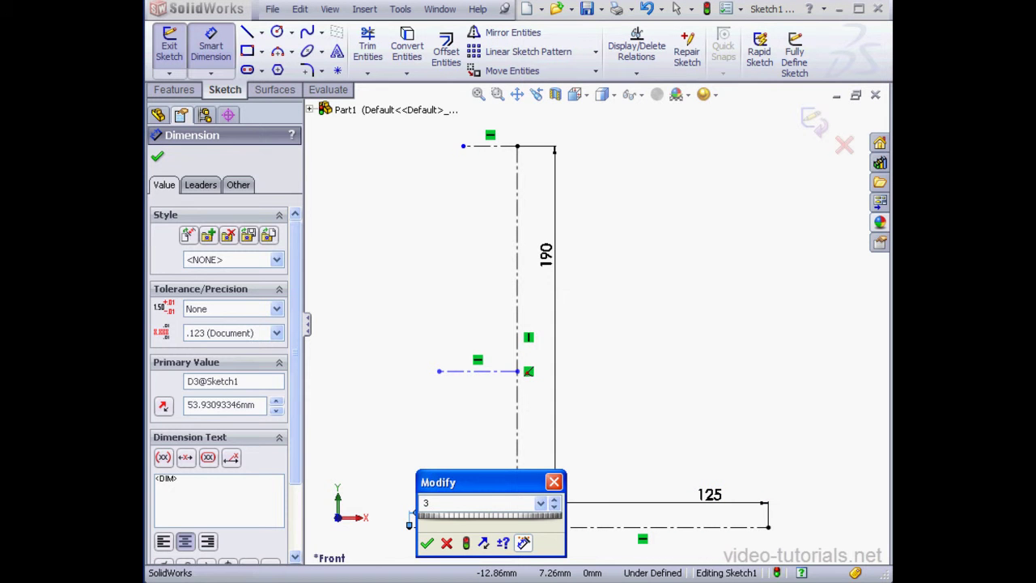
{"action": "left_click", "coordinate": [427, 543]}
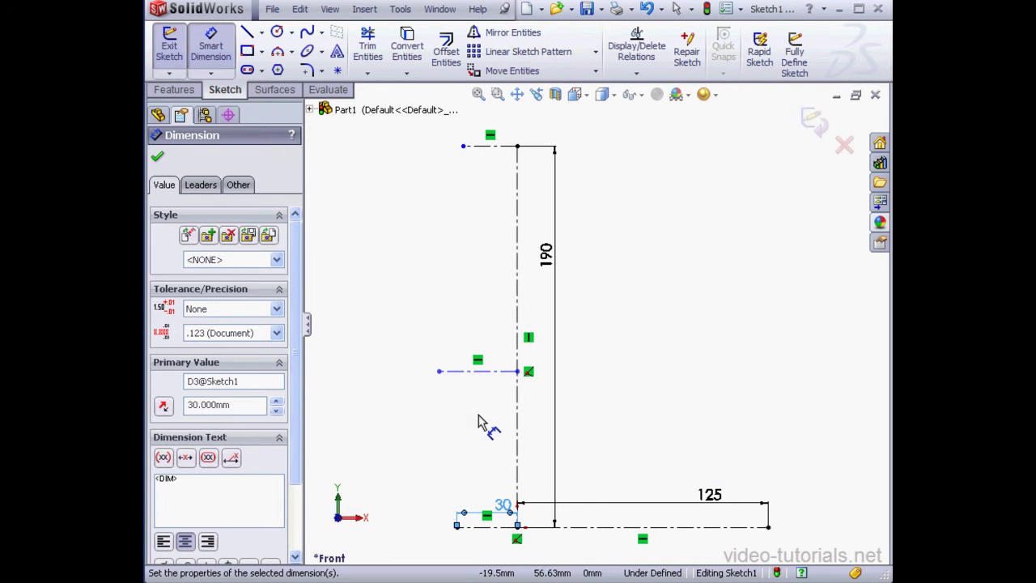
Dimension the middle line 45, the top line 35, and the middle line 90 above the base.
{"action": "left_click", "coordinate": [490, 372]}
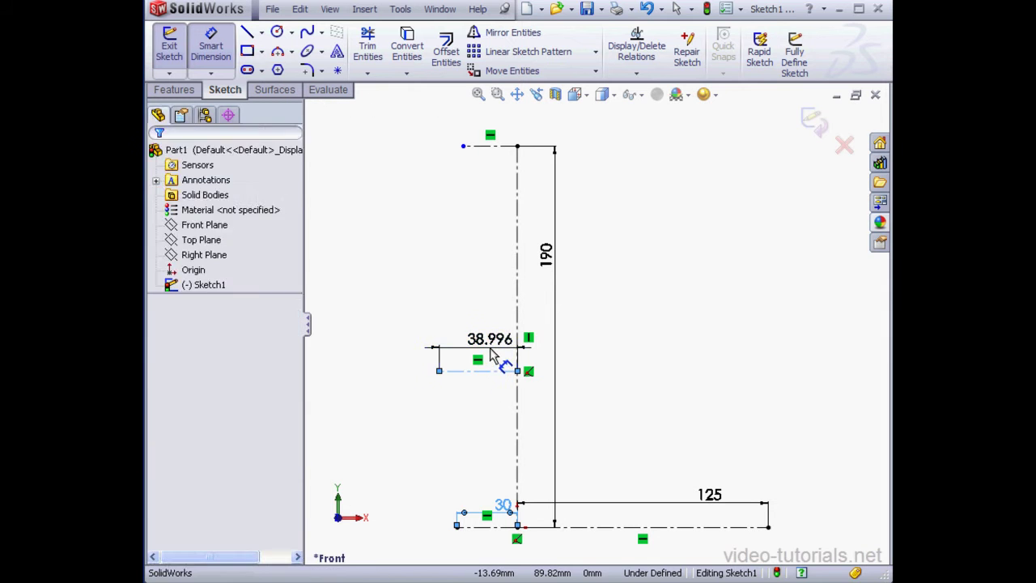
{"action": "left_click", "coordinate": [490, 354]}
{"action": "type", "text": "45"}
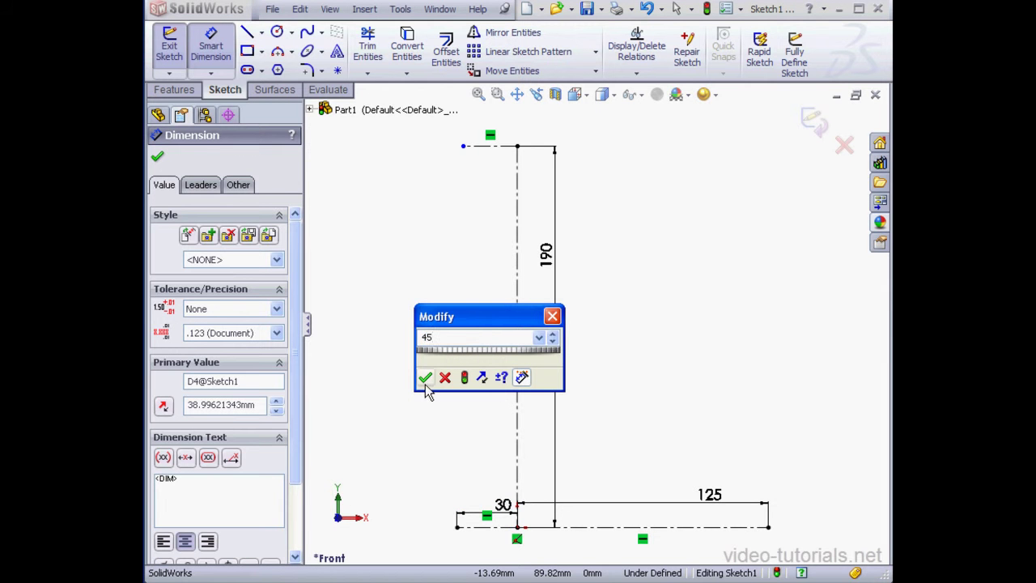
{"action": "left_click", "coordinate": [425, 377]}
{"action": "left_click", "coordinate": [492, 147]}
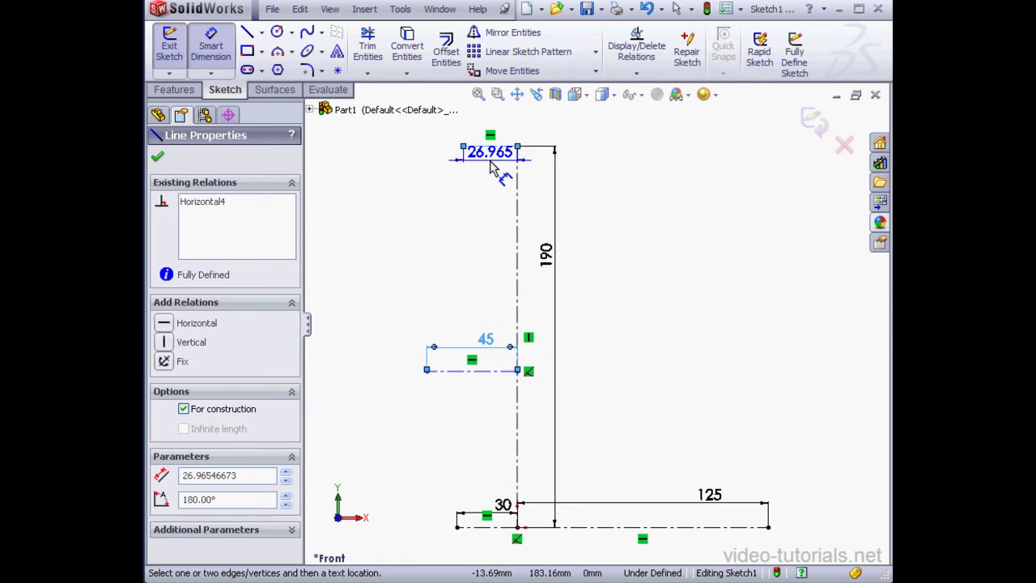
{"action": "left_click", "coordinate": [495, 168]}
{"action": "type", "text": "35"}
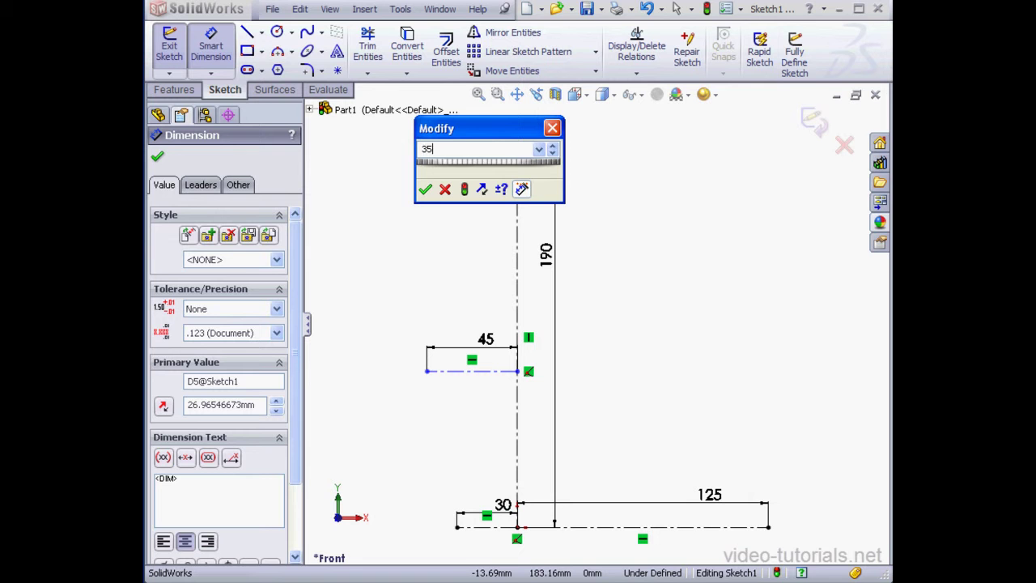
{"action": "left_click", "coordinate": [425, 189]}
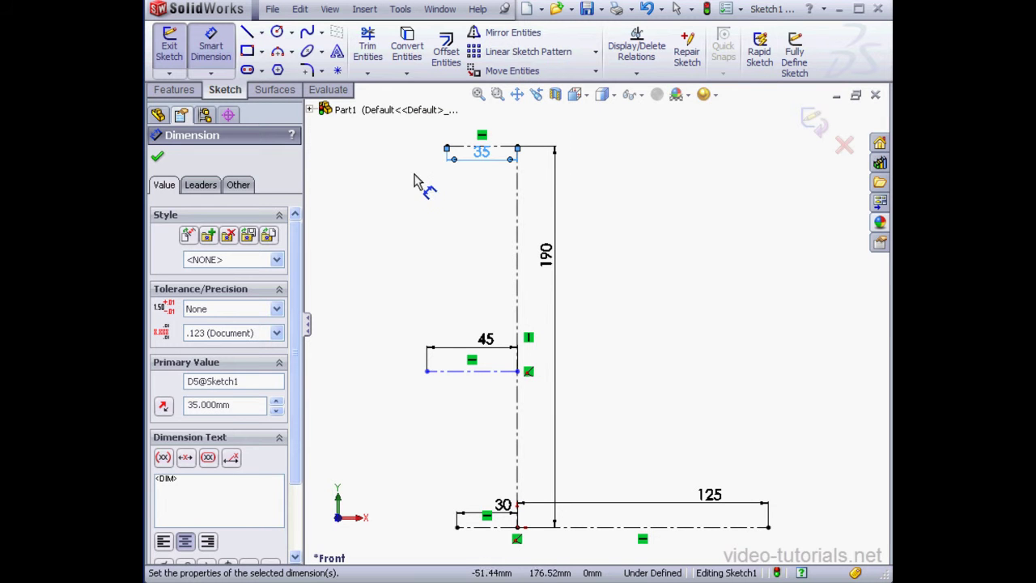
{"action": "left_click", "coordinate": [517, 526]}
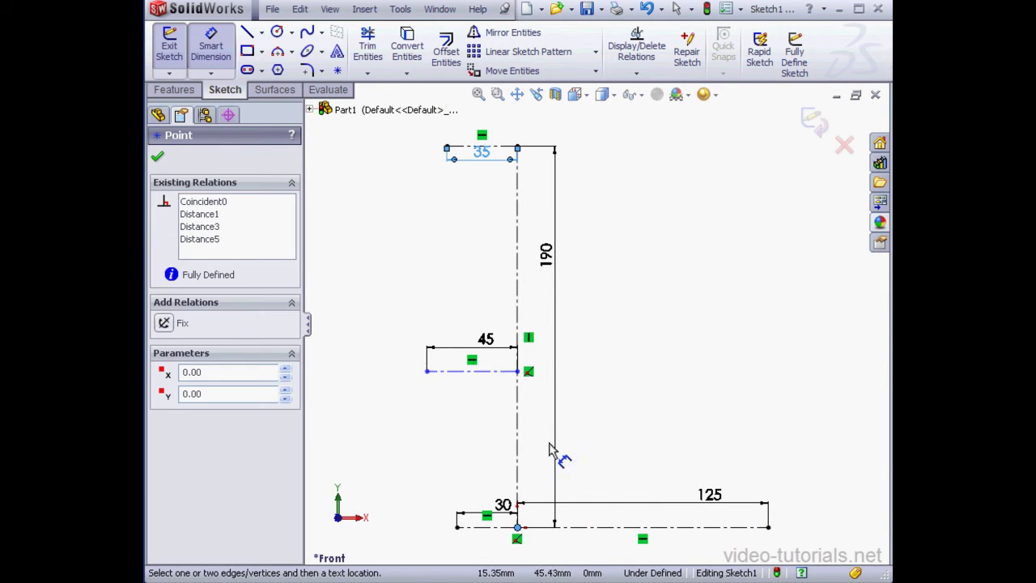
{"action": "left_click", "coordinate": [518, 371]}
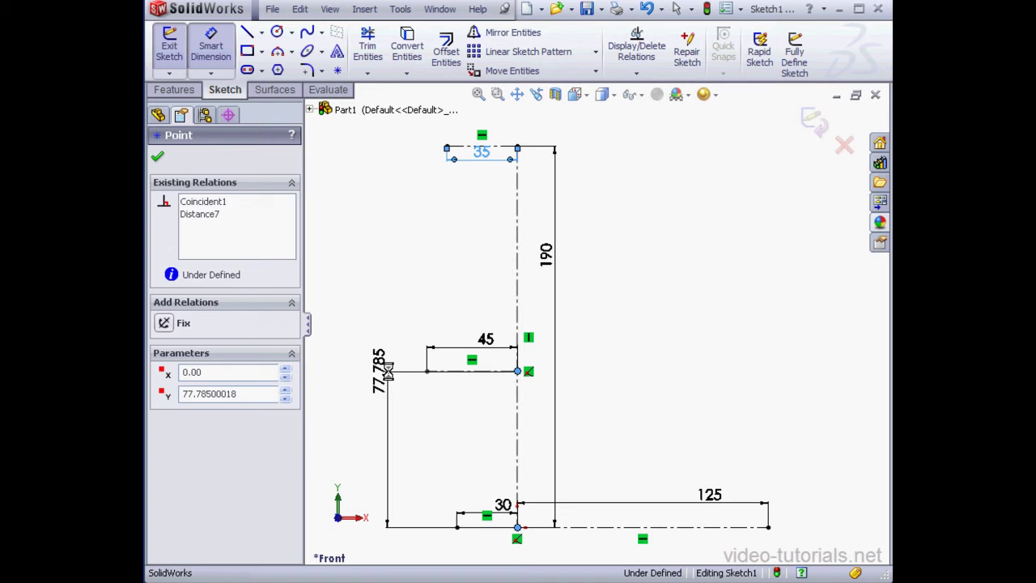
{"action": "left_click", "coordinate": [388, 364]}
{"action": "type", "text": "90"}
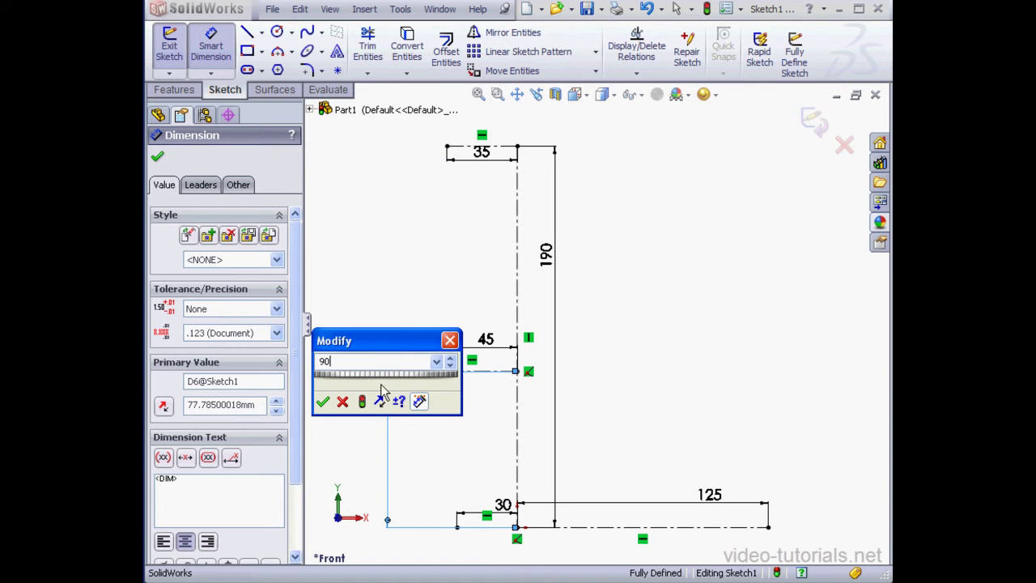
{"action": "left_click", "coordinate": [323, 401]}
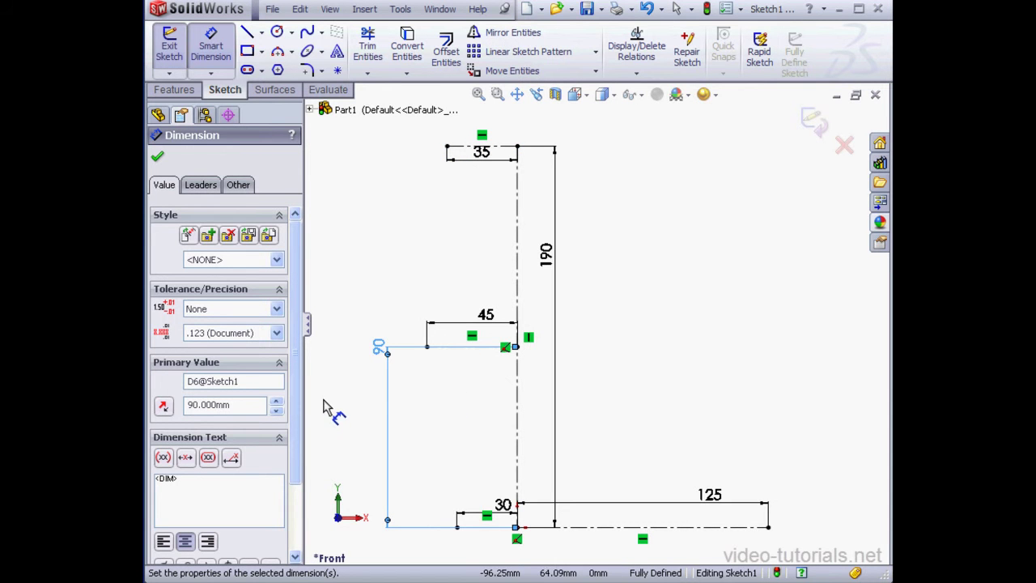
Draw a spline through the left ends of the bottom, middle and top centerlines.
{"action": "left_click", "coordinate": [312, 36]}
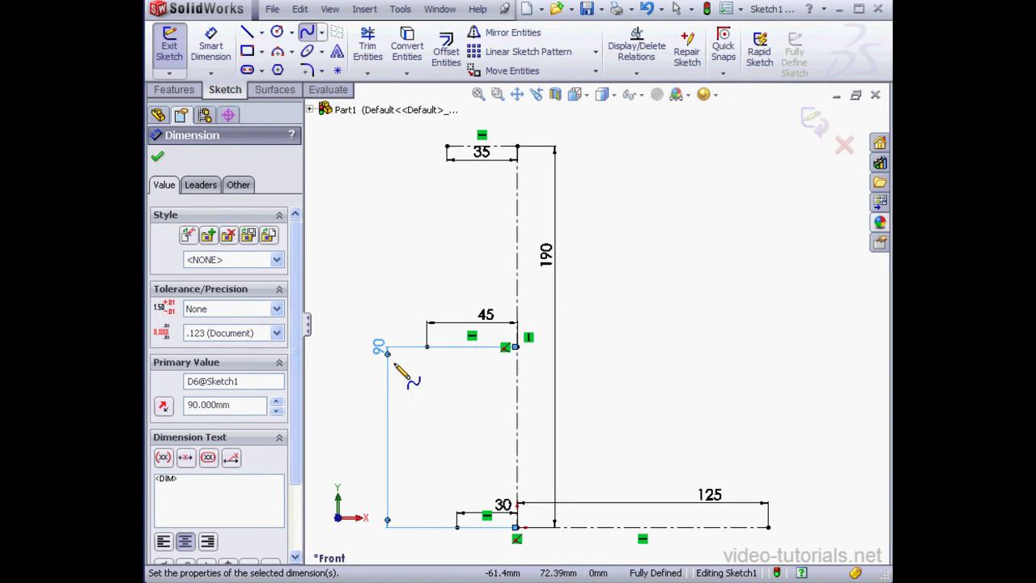
{"action": "left_click", "coordinate": [457, 527]}
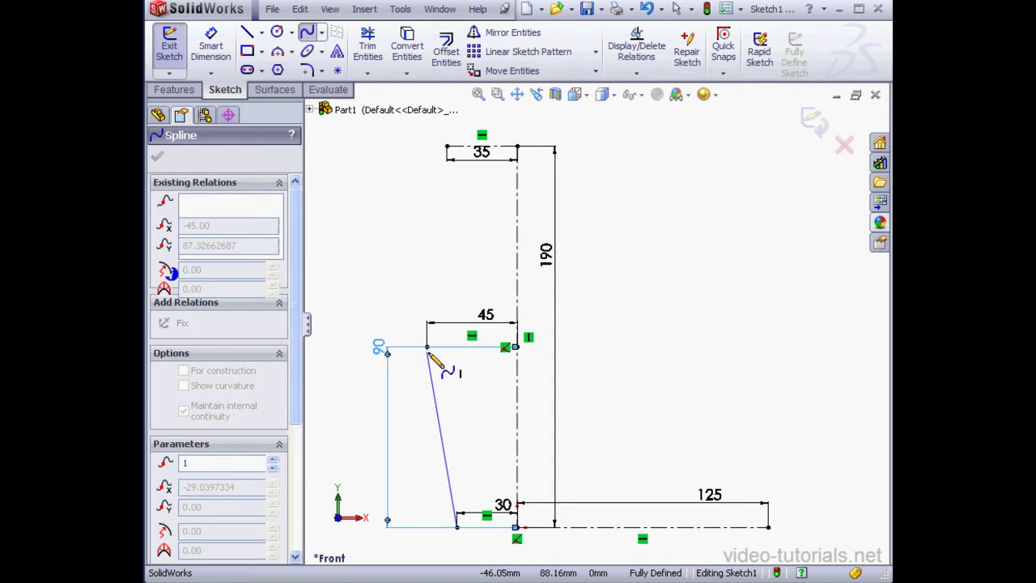
{"action": "left_click", "coordinate": [427, 346]}
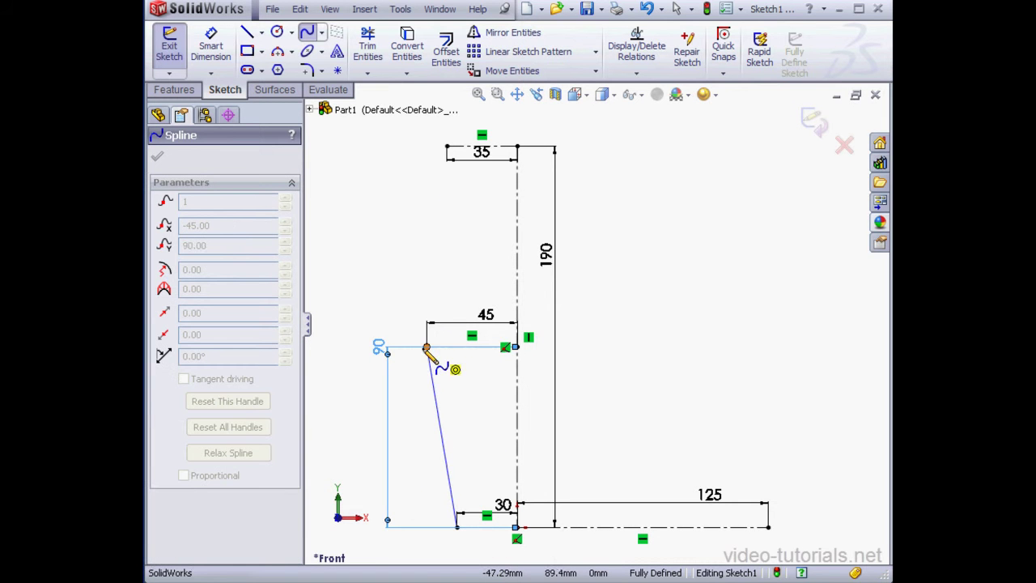
{"action": "double_click", "coordinate": [446, 147]}
{"action": "right_click", "coordinate": [458, 130]}
{"action": "left_click", "coordinate": [485, 139]}
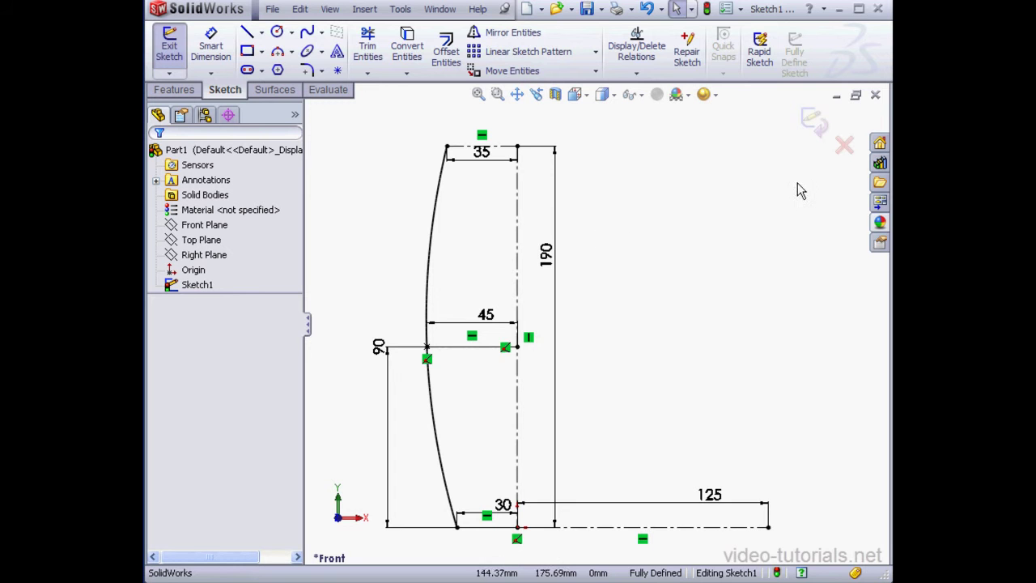
Exit Sketch1 and switch to the isometric view.
{"action": "left_click", "coordinate": [813, 122]}
{"action": "left_click", "coordinate": [579, 95]}
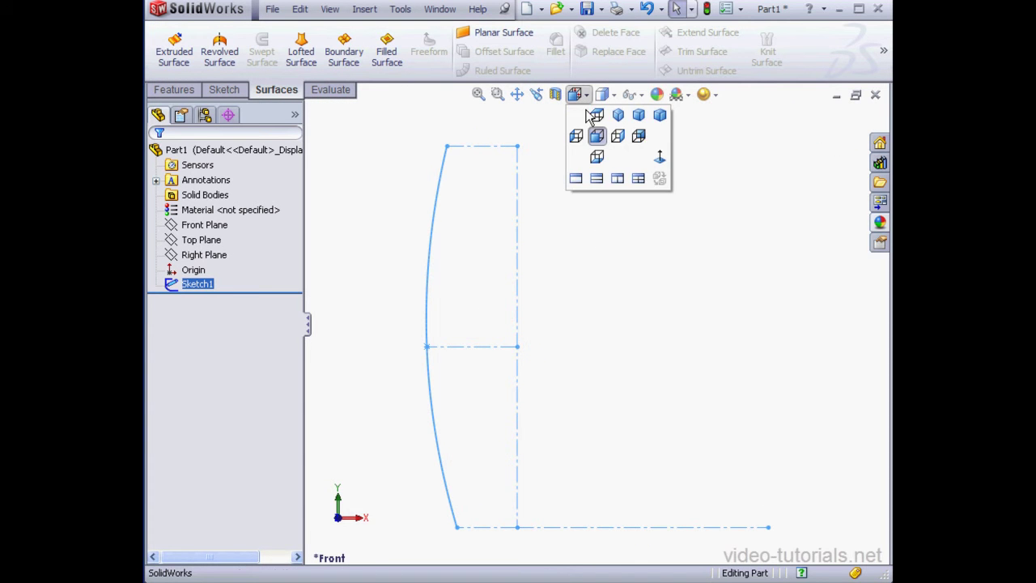
{"action": "left_click", "coordinate": [615, 120]}
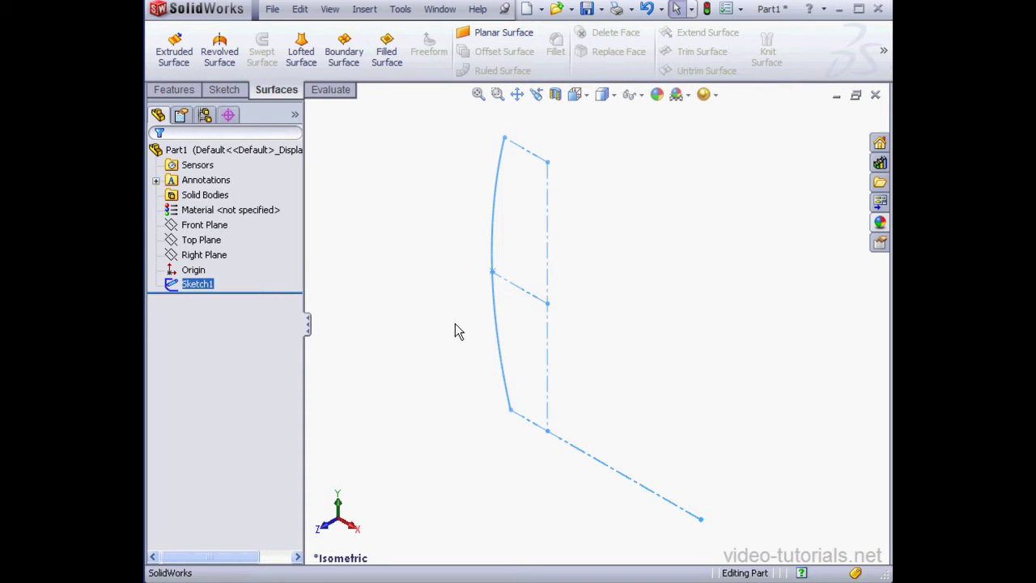
Start a sketch on the Top Plane and draw a three-point arc at the spline's lower end.
{"action": "right_click", "coordinate": [212, 239]}
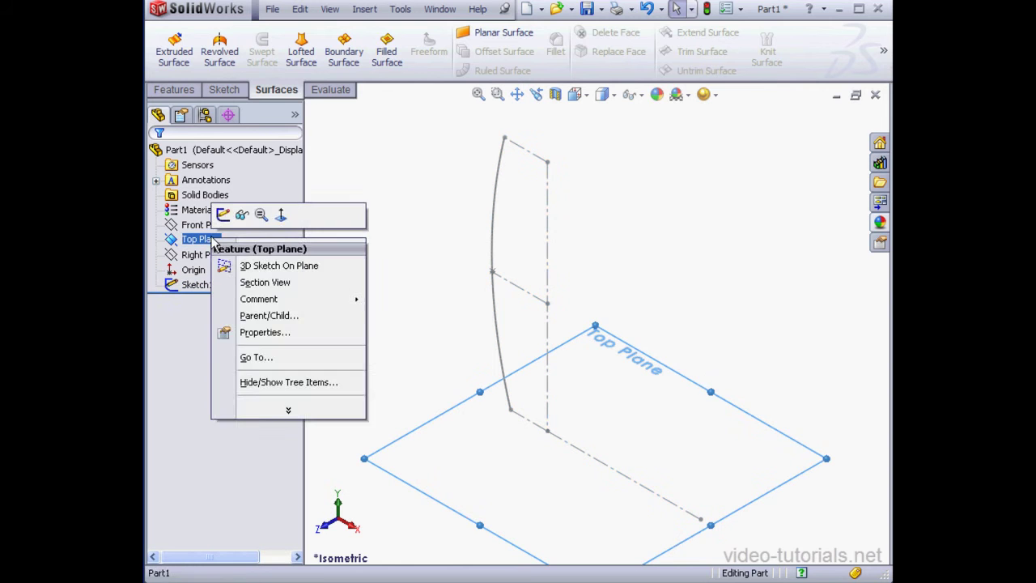
{"action": "left_click", "coordinate": [223, 216]}
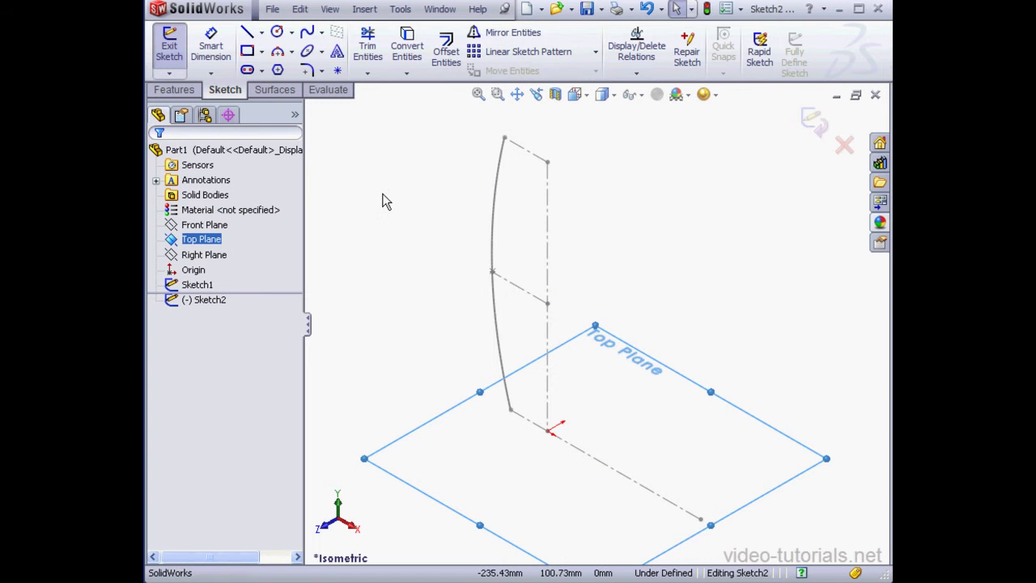
{"action": "left_click", "coordinate": [358, 200]}
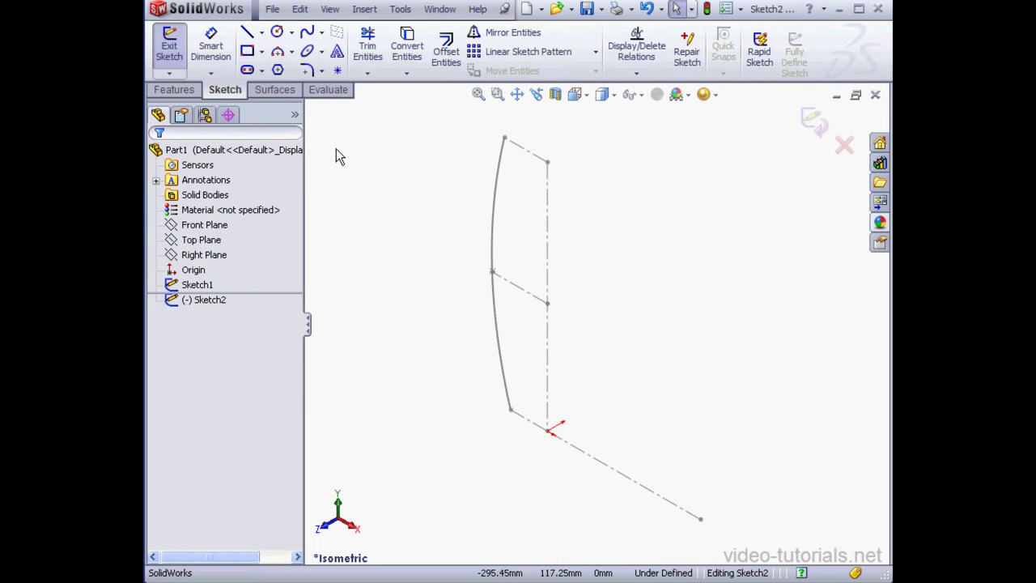
{"action": "left_click", "coordinate": [291, 51]}
{"action": "left_click", "coordinate": [312, 104]}
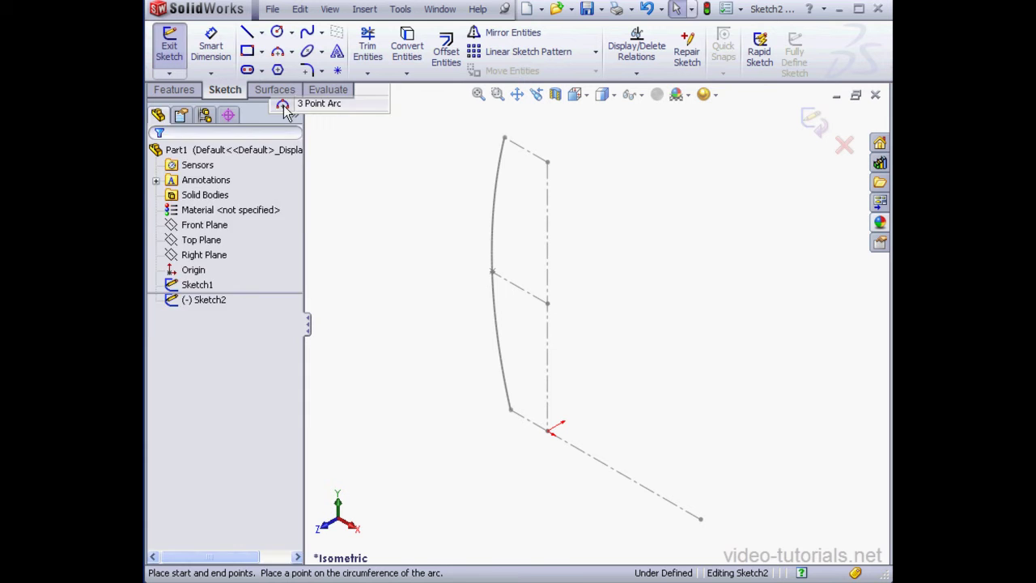
{"action": "left_click", "coordinate": [455, 439]}
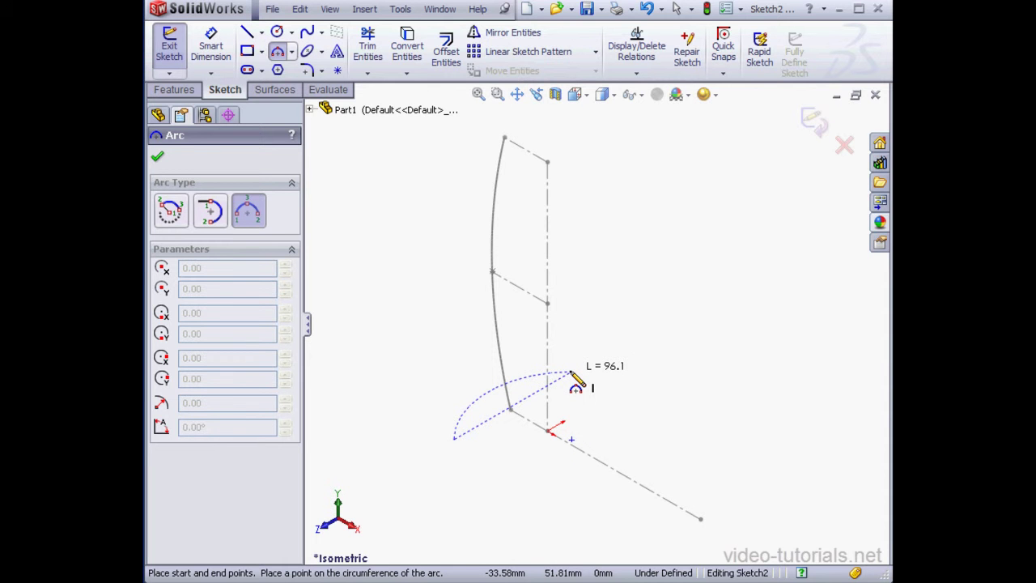
{"action": "left_click", "coordinate": [491, 394]}
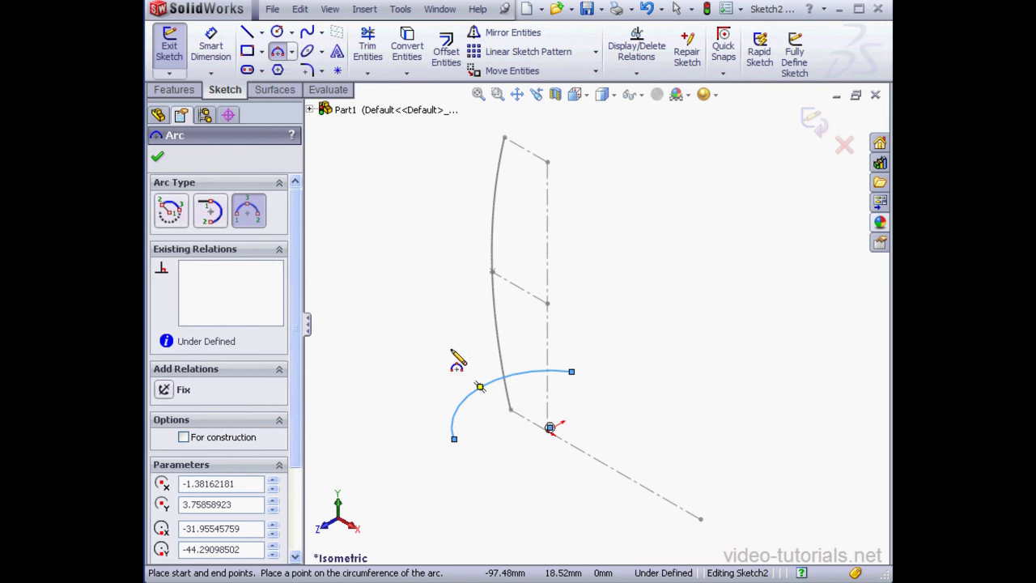
Add centerlines along the arc's chord and from the chord midpoint to the arc.
{"action": "left_click", "coordinate": [262, 33]}
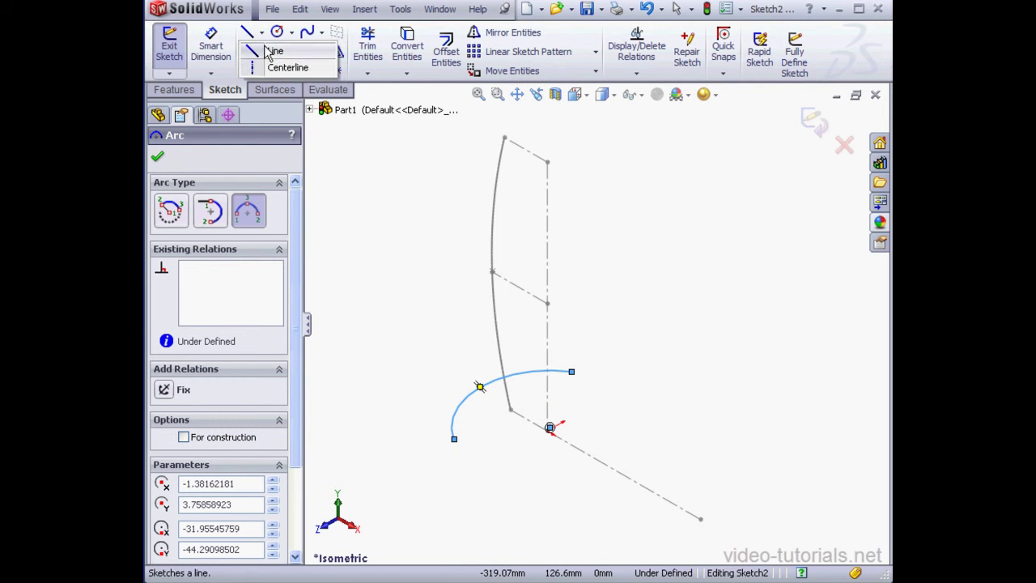
{"action": "left_click", "coordinate": [288, 67]}
{"action": "left_click", "coordinate": [454, 440]}
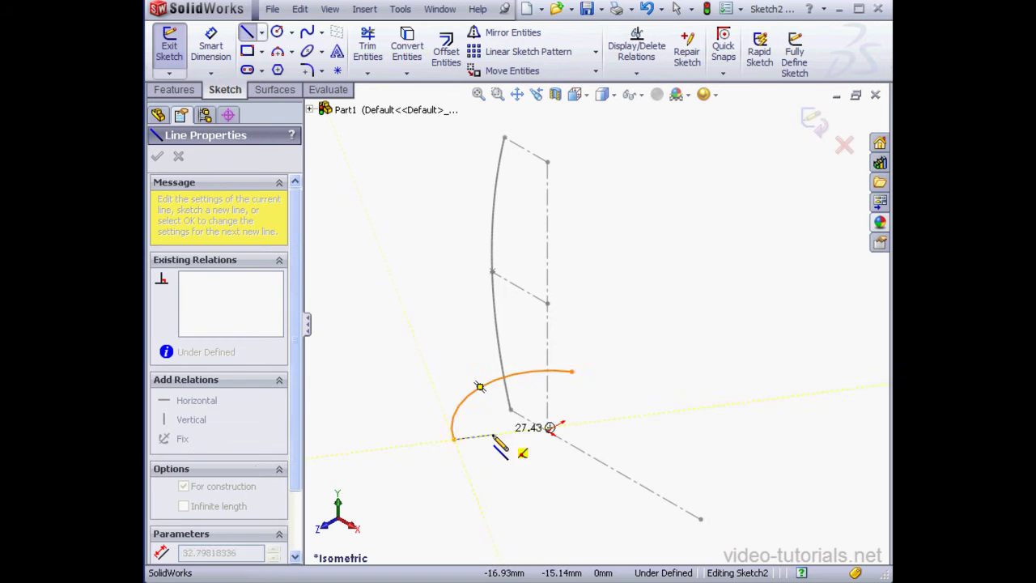
{"action": "left_click", "coordinate": [571, 372]}
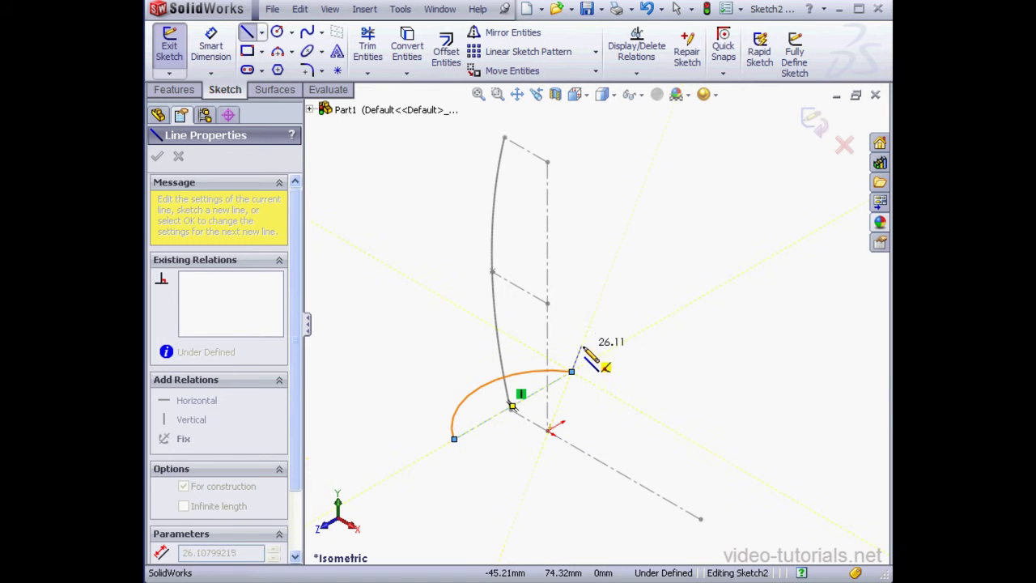
{"action": "right_click", "coordinate": [583, 343]}
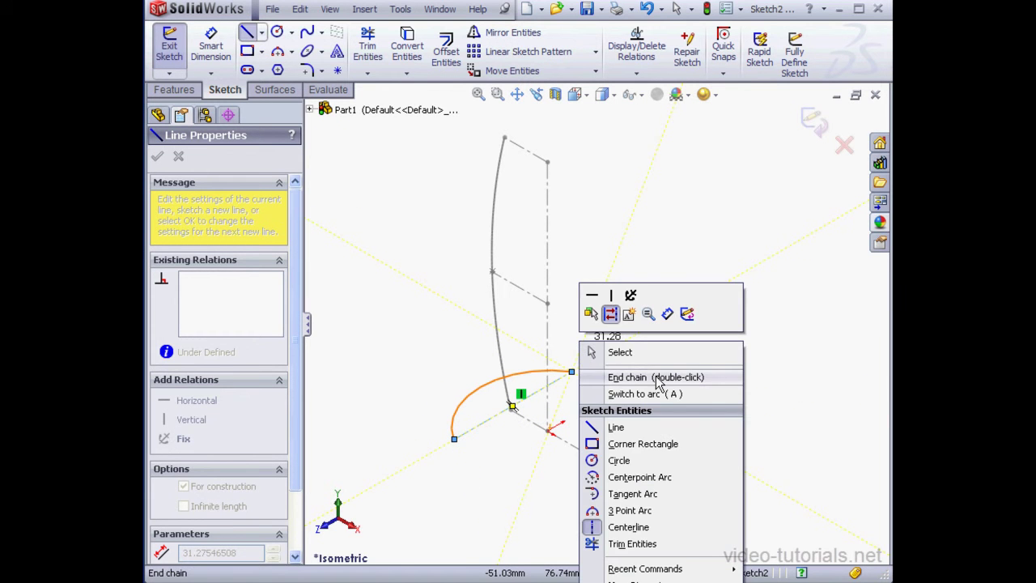
{"action": "left_click", "coordinate": [639, 377]}
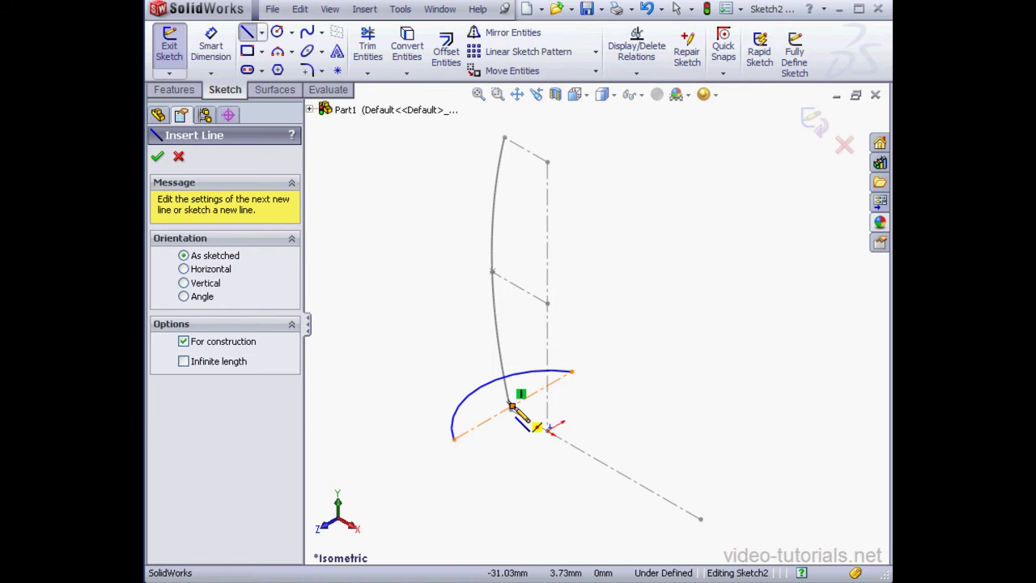
{"action": "left_click", "coordinate": [511, 404]}
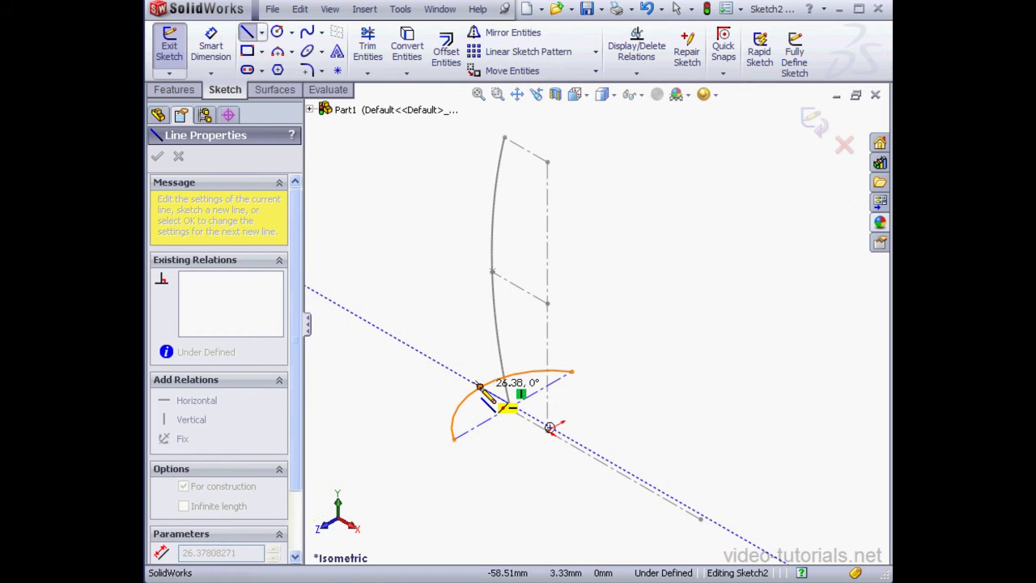
{"action": "left_click", "coordinate": [481, 388]}
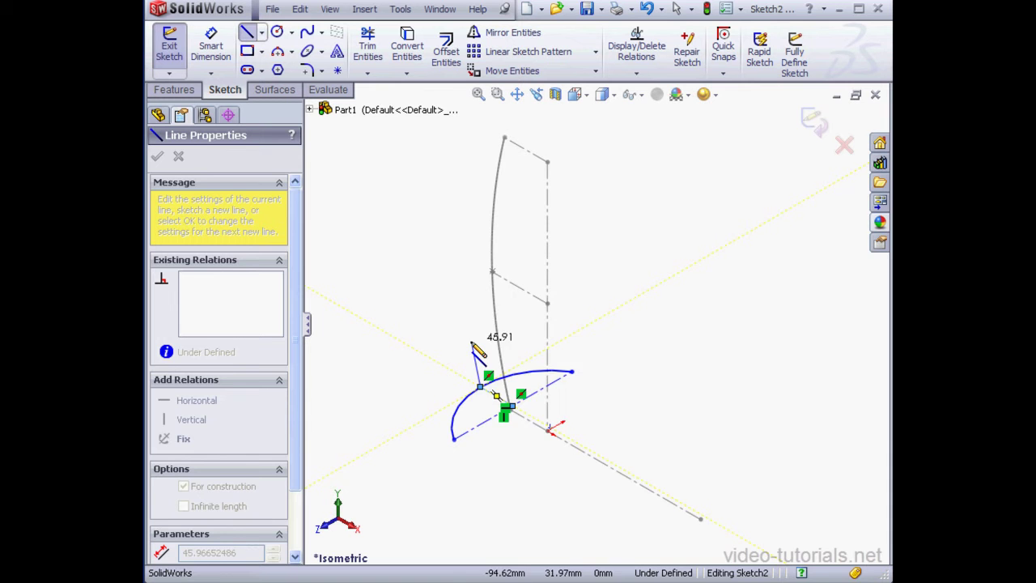
{"action": "right_click", "coordinate": [487, 330]}
{"action": "left_click", "coordinate": [529, 345]}
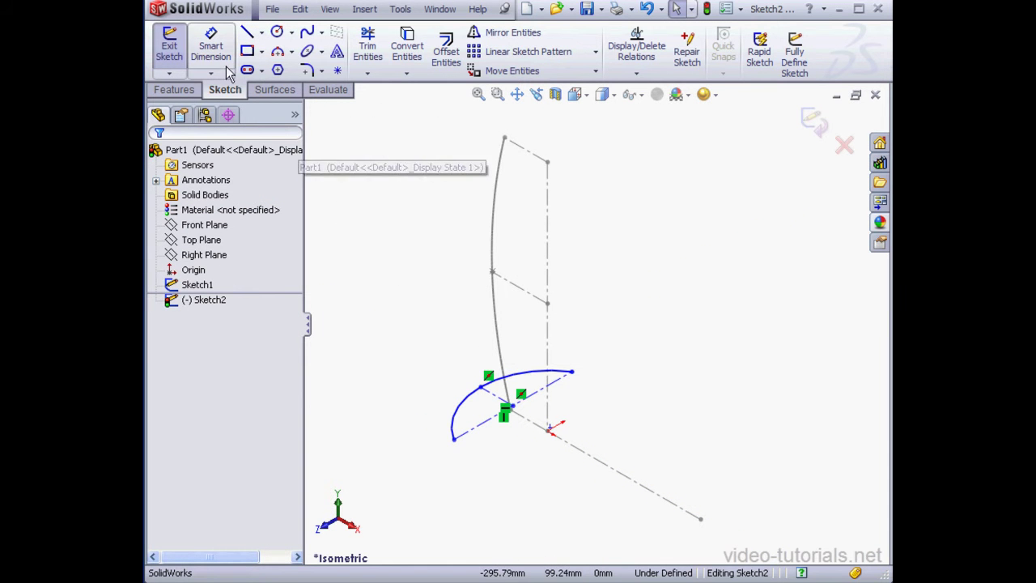
Dimension the arc's chord centerline to 110 mm.
{"action": "left_click", "coordinate": [210, 49]}
{"action": "left_click", "coordinate": [474, 431]}
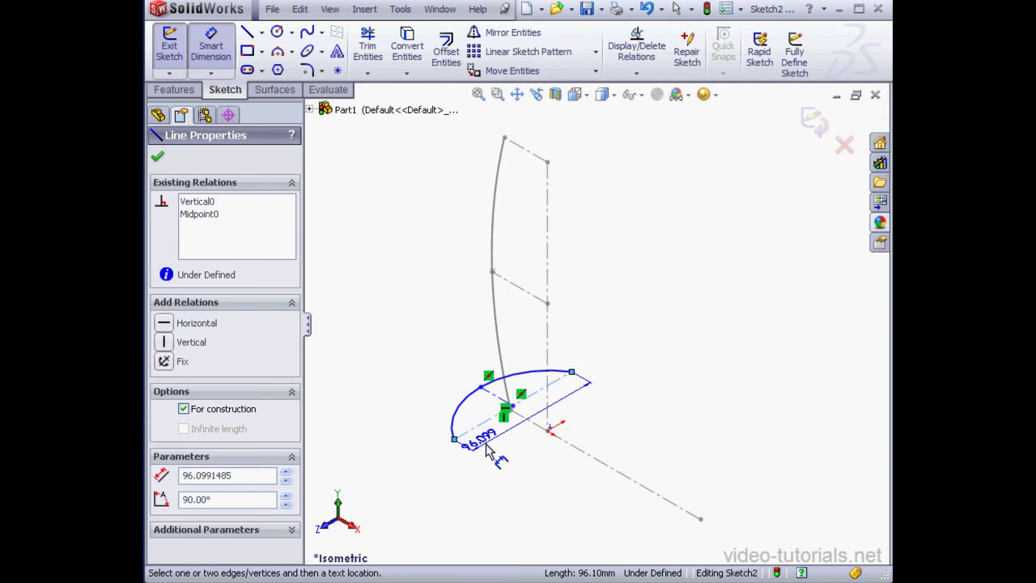
{"action": "left_click", "coordinate": [489, 442]}
{"action": "type", "text": "110"}
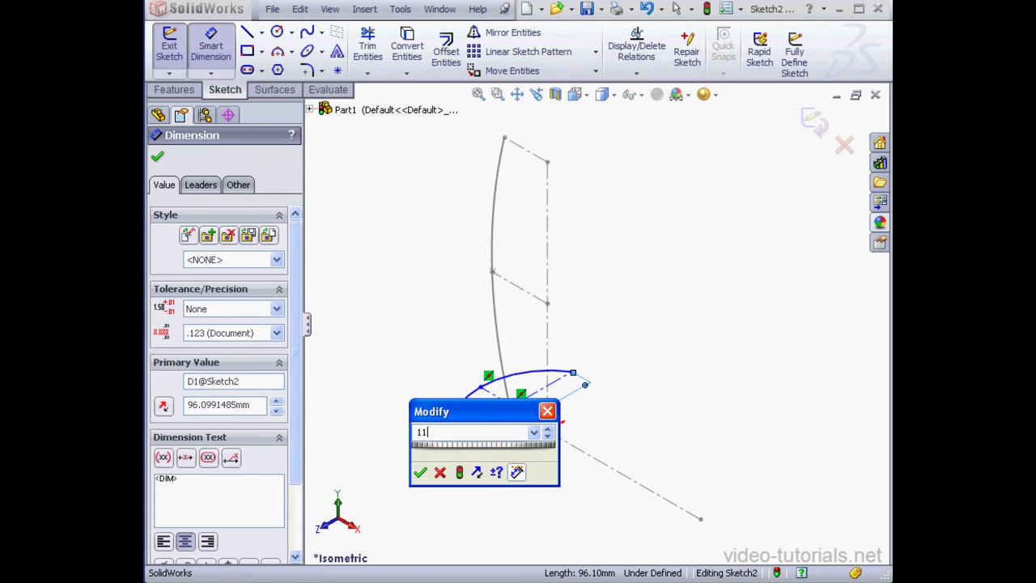
{"action": "left_click", "coordinate": [421, 473]}
Make the arc's endpoint coincident with the guide curve's lower end.
{"action": "right_click", "coordinate": [614, 418]}
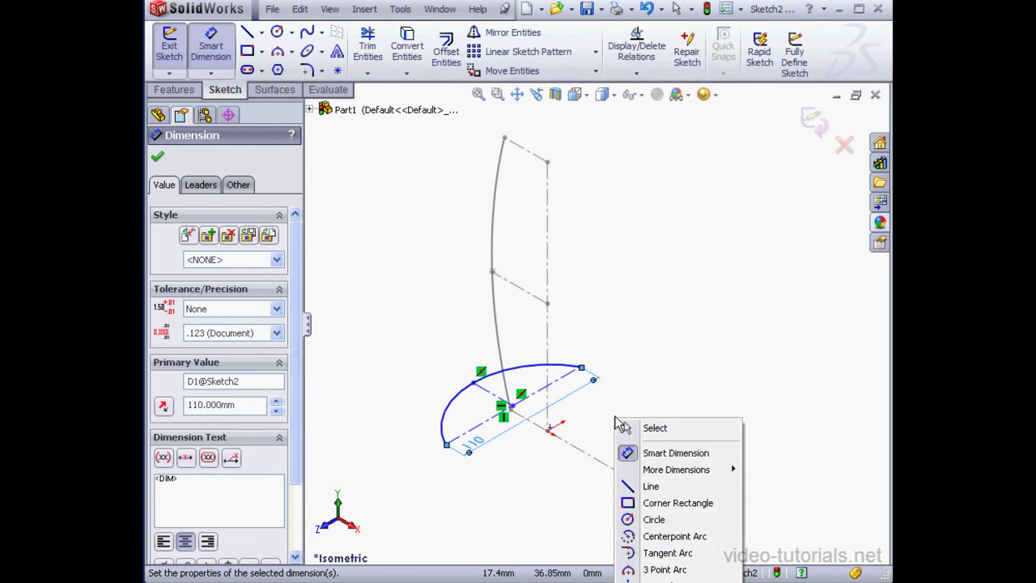
{"action": "left_click", "coordinate": [652, 427]}
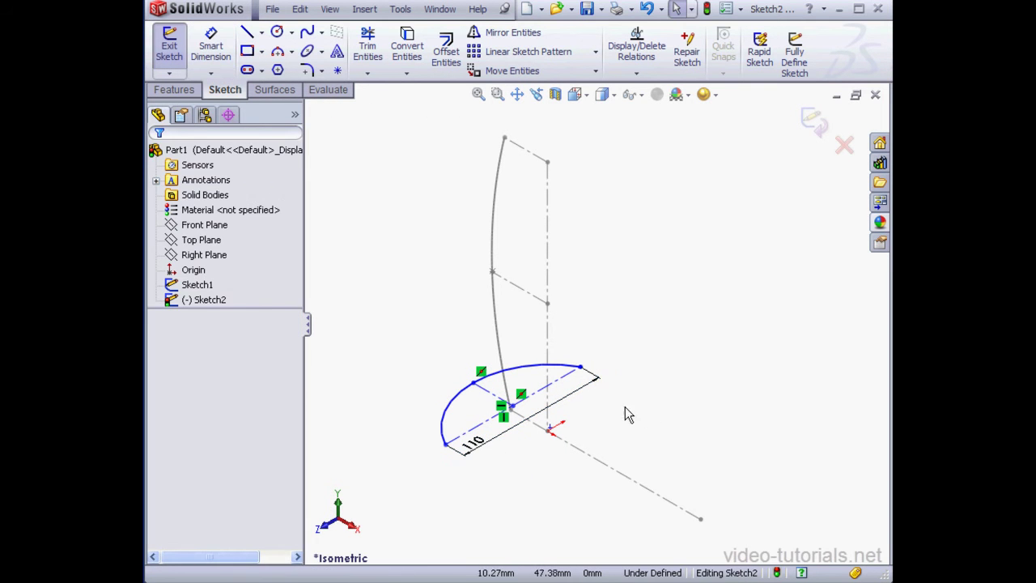
{"action": "left_click", "coordinate": [512, 414]}
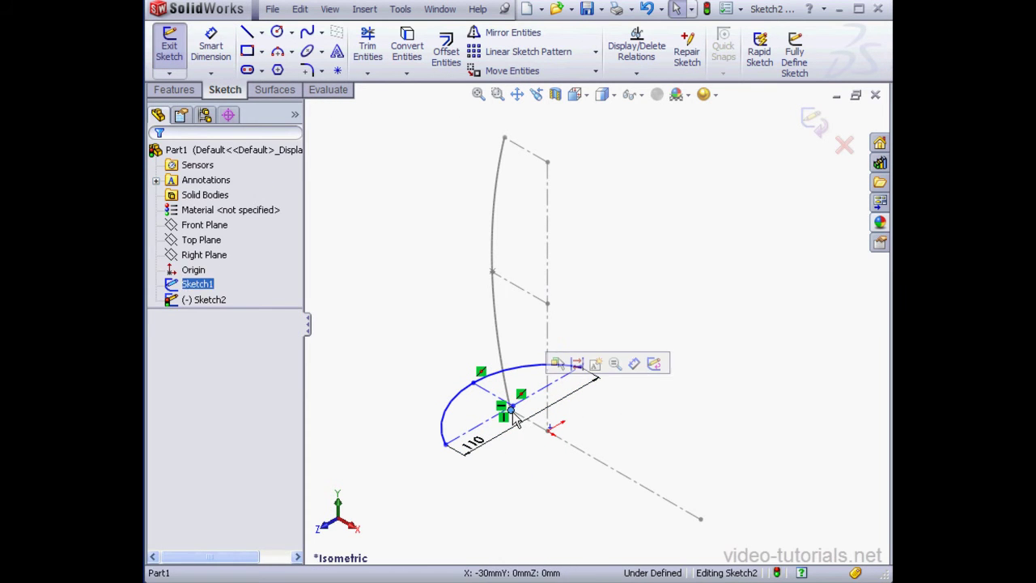
{"action": "left_click", "coordinate": [473, 382], "text": "ctrl"}
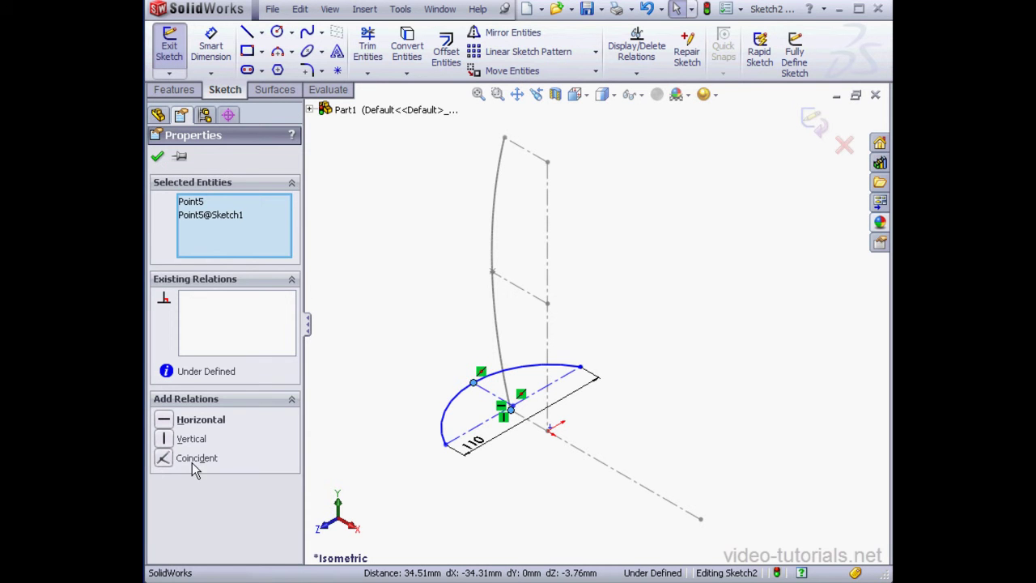
{"action": "left_click", "coordinate": [163, 458]}
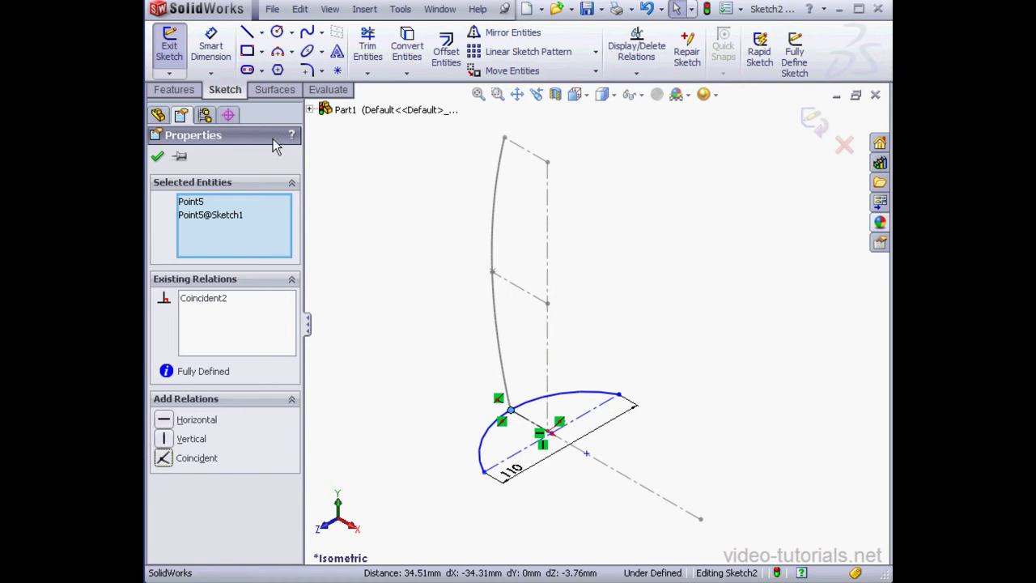
Dimension the arc radius to 250 mm.
{"action": "left_click", "coordinate": [210, 45]}
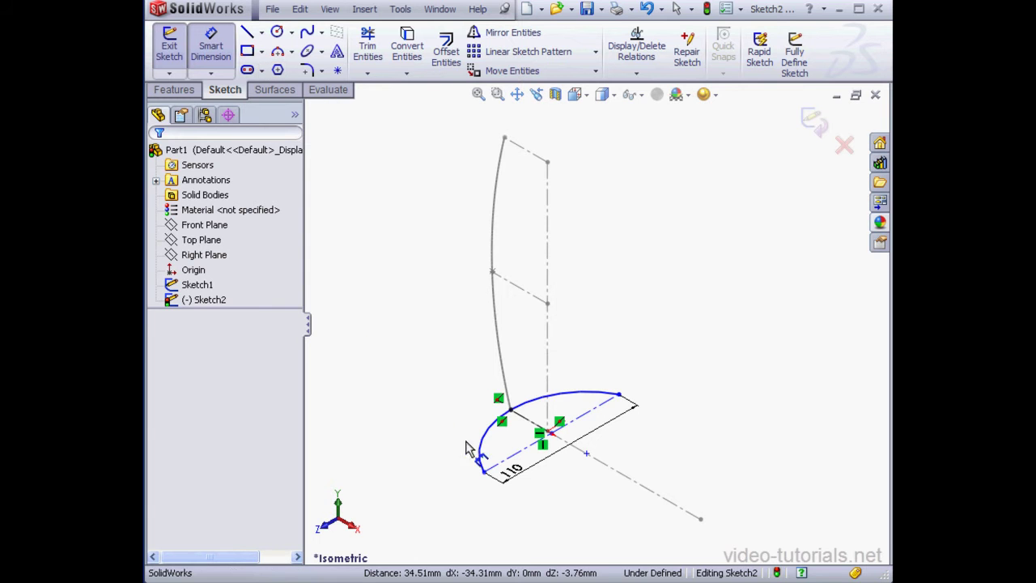
{"action": "left_click", "coordinate": [481, 437]}
{"action": "left_click", "coordinate": [452, 422]}
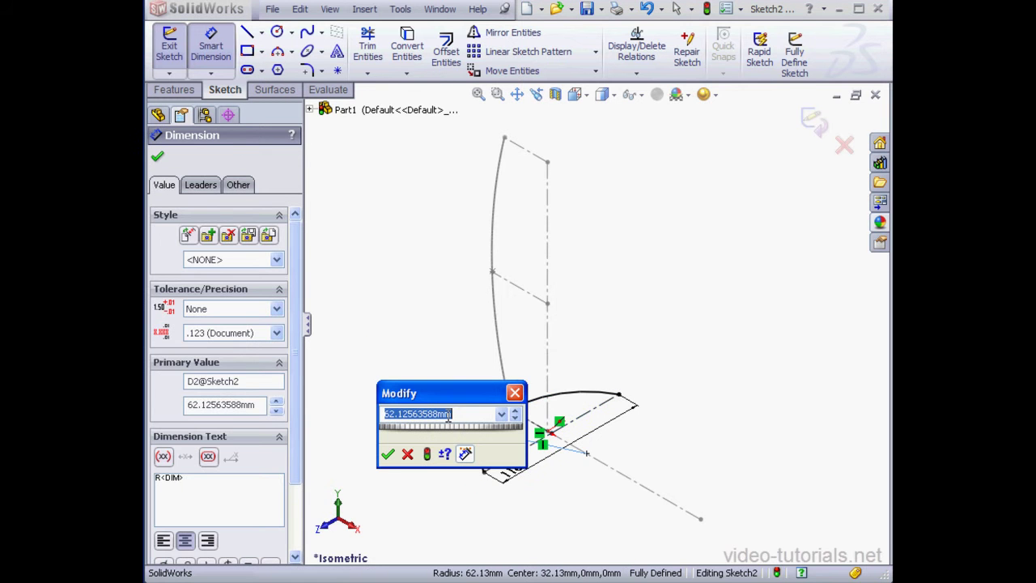
{"action": "type", "text": "250"}
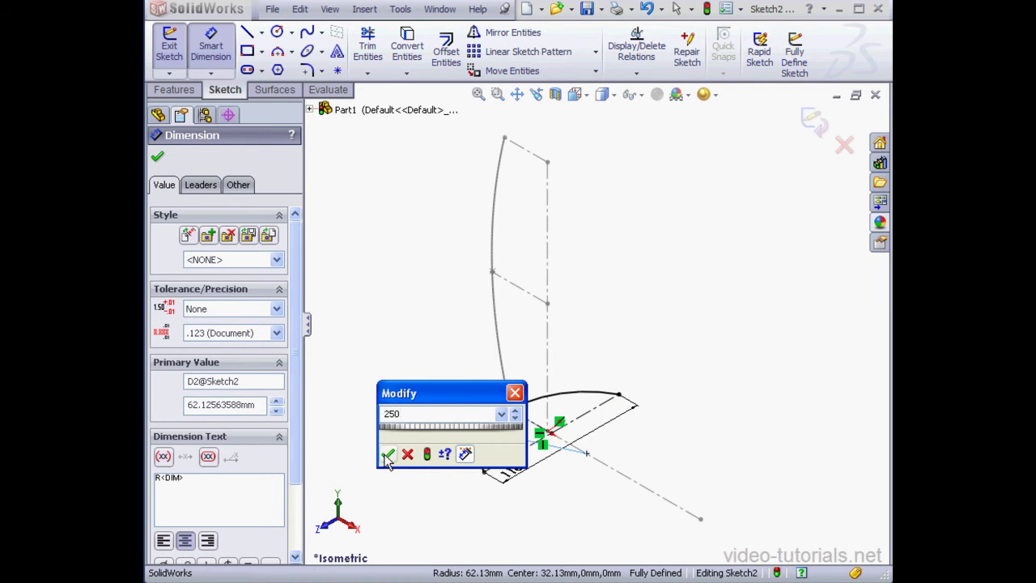
{"action": "left_click", "coordinate": [387, 456]}
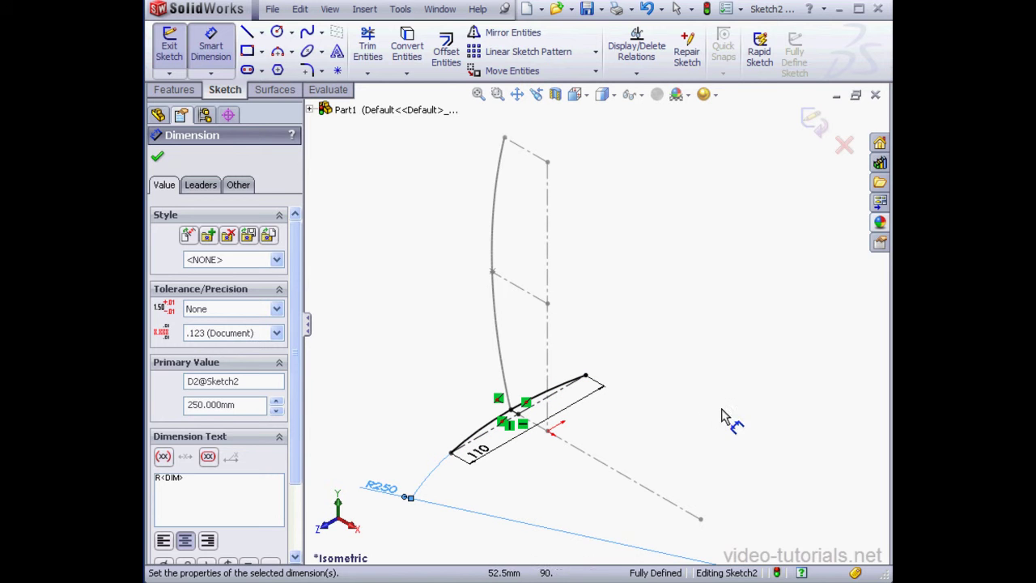
Close Sketch2 and create Plane1 parallel to the Top Plane through the spline's middle point.
{"action": "left_click", "coordinate": [815, 138]}
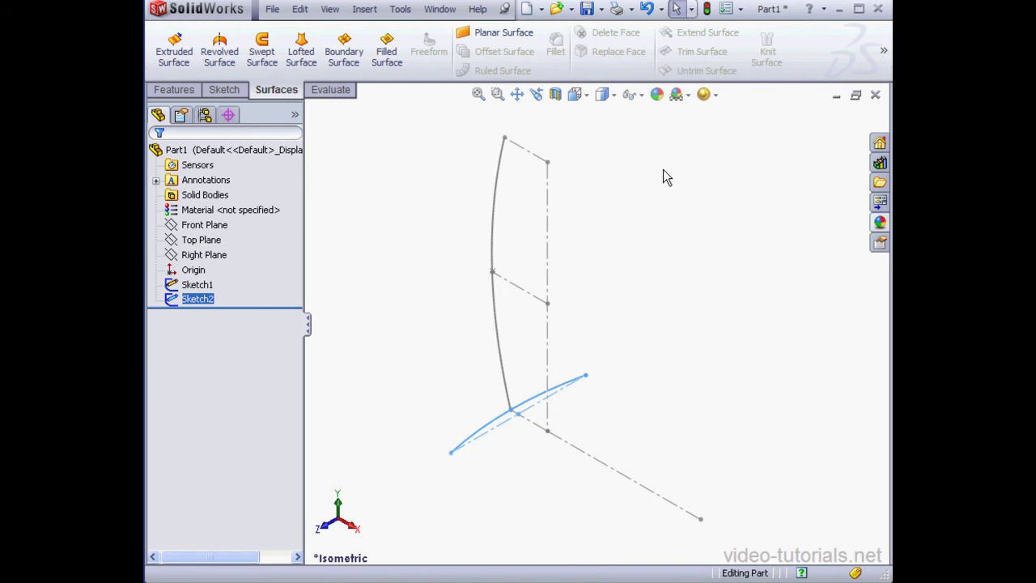
{"action": "left_click", "coordinate": [394, 204]}
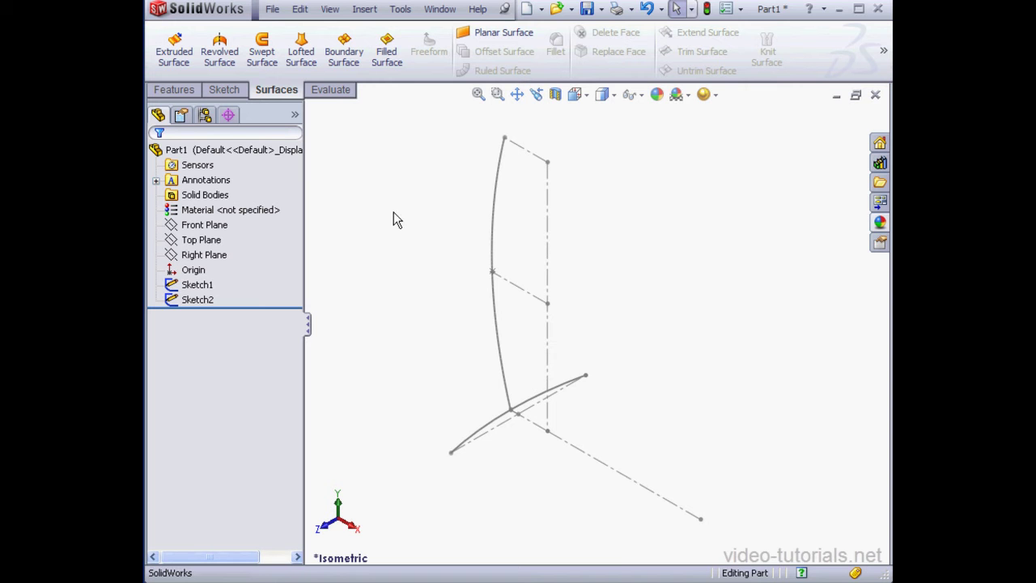
{"action": "left_click", "coordinate": [208, 243]}
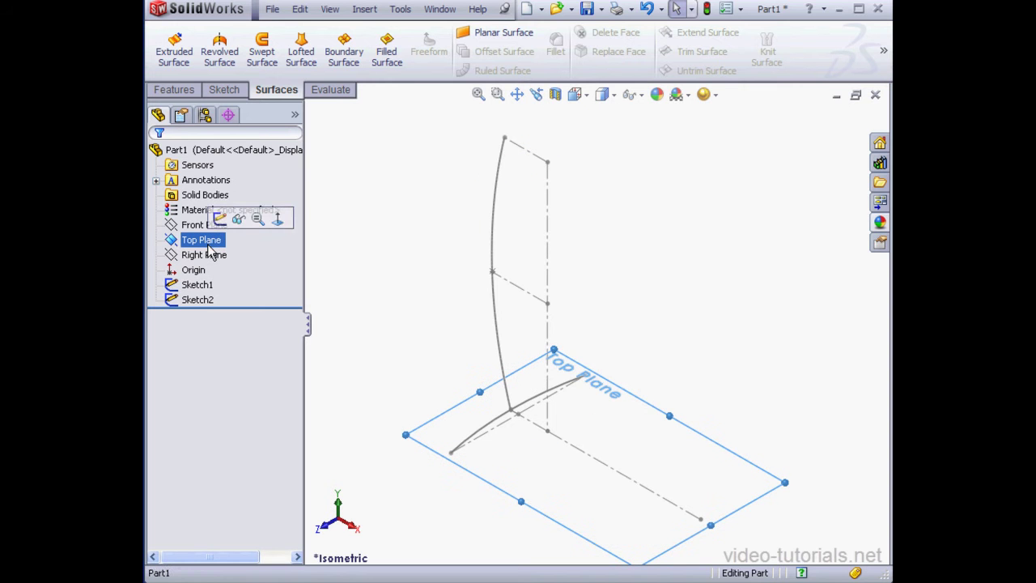
{"action": "left_click", "coordinate": [181, 91]}
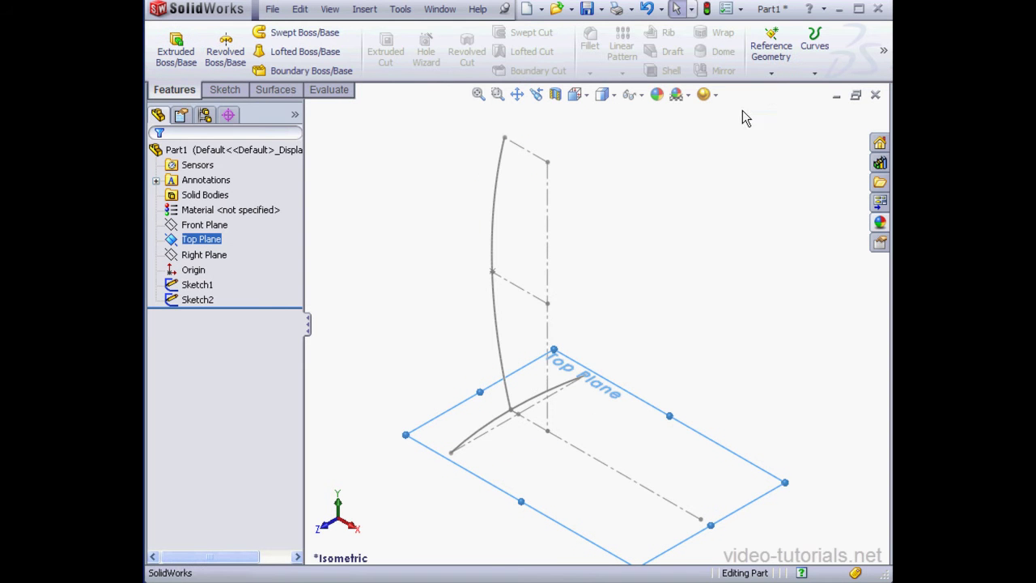
{"action": "left_click", "coordinate": [773, 69]}
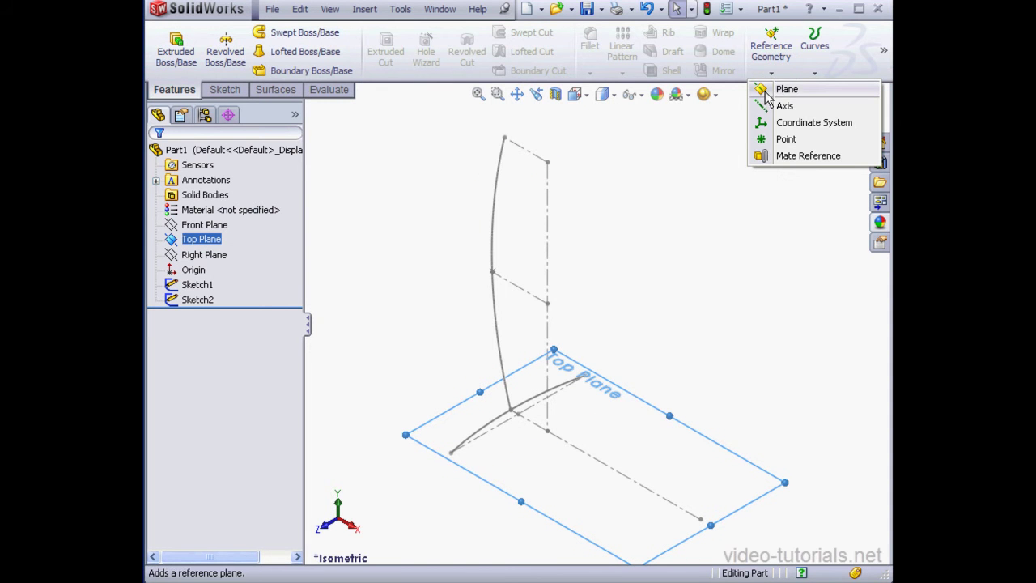
{"action": "left_click", "coordinate": [765, 91]}
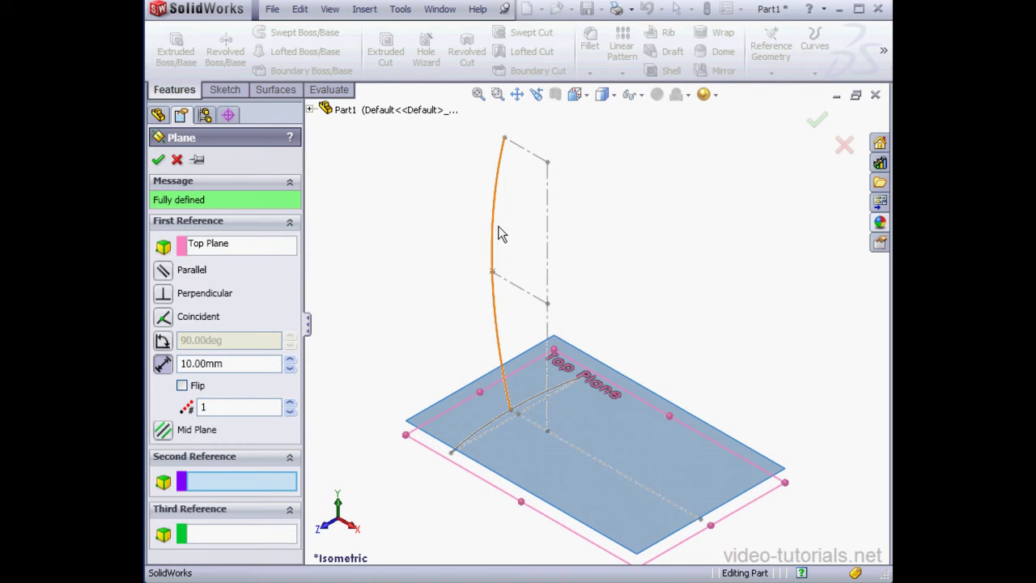
{"action": "left_click", "coordinate": [492, 273]}
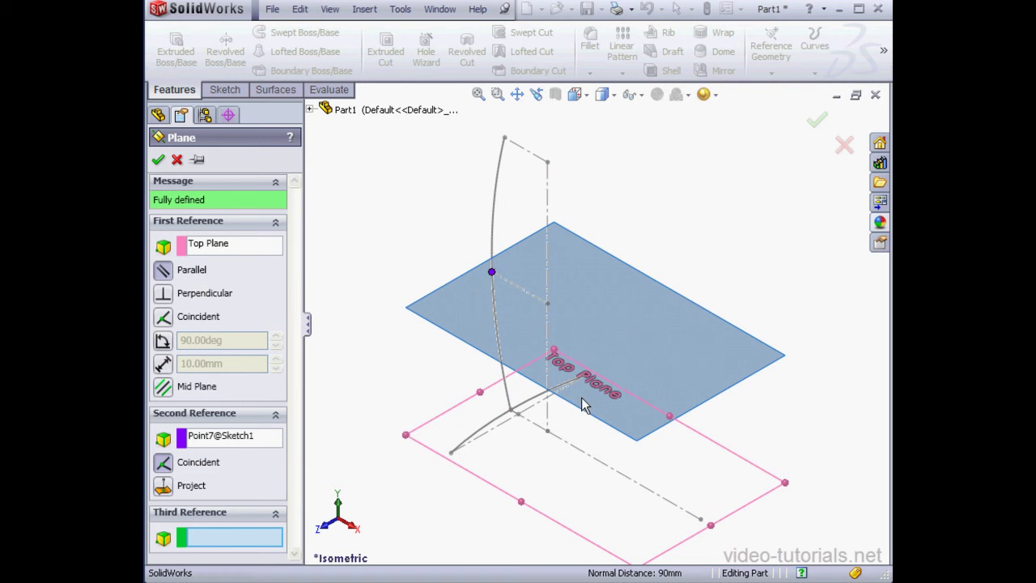
{"action": "left_click", "coordinate": [158, 159]}
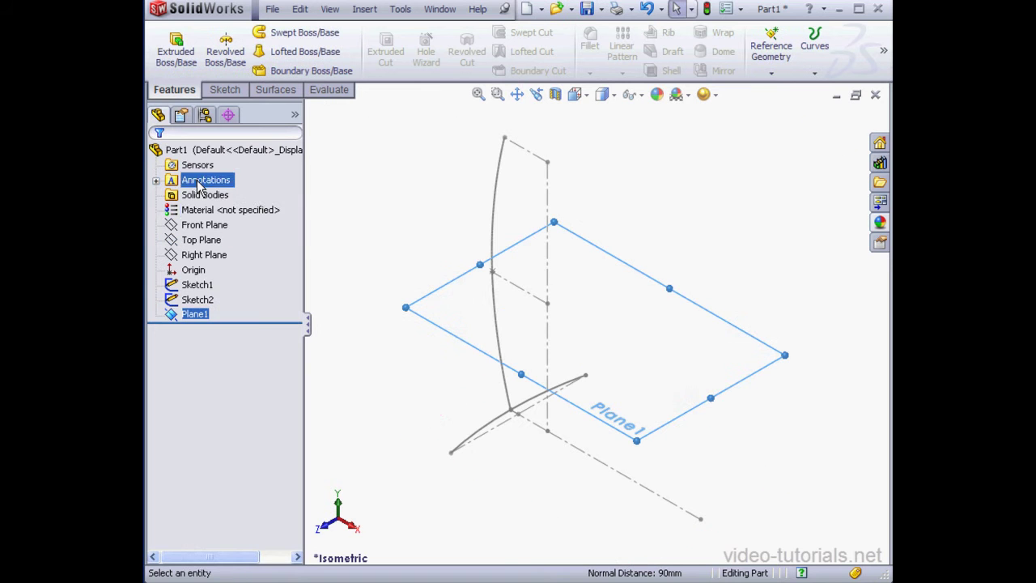
{"action": "right_click", "coordinate": [203, 323]}
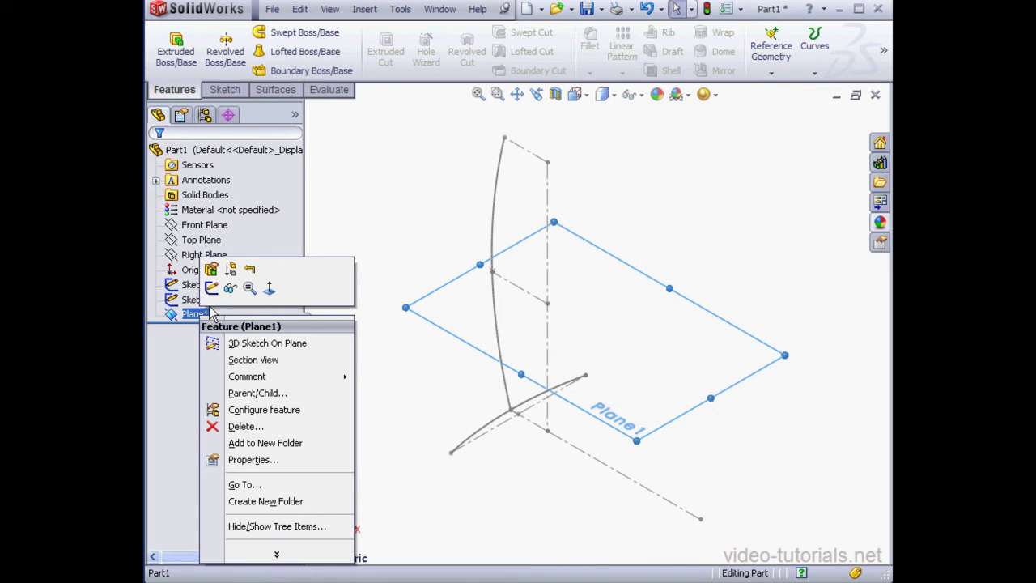
Start a sketch on Plane1 and draw a three-point arc.
{"action": "left_click", "coordinate": [211, 287]}
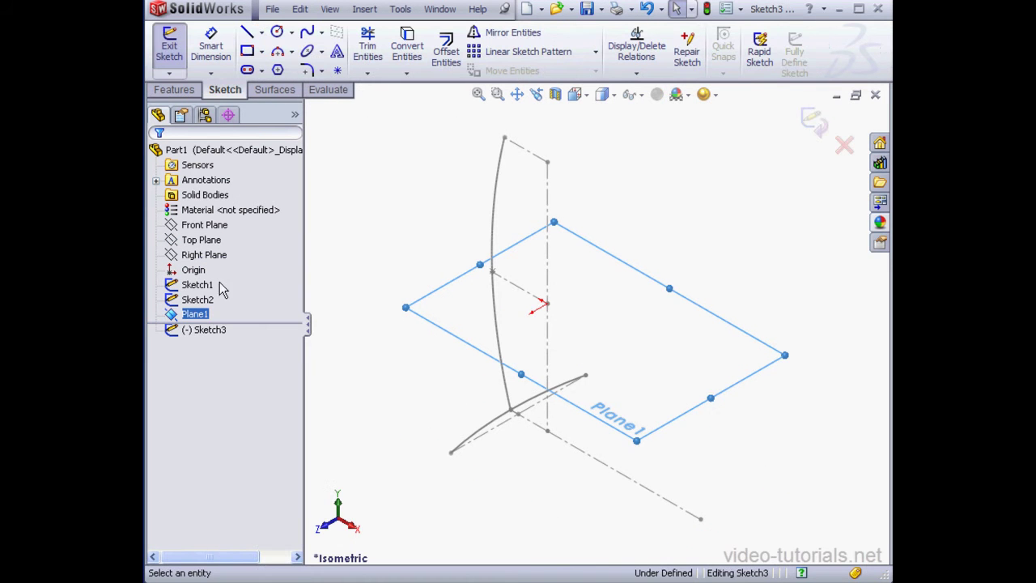
{"action": "left_click", "coordinate": [392, 198]}
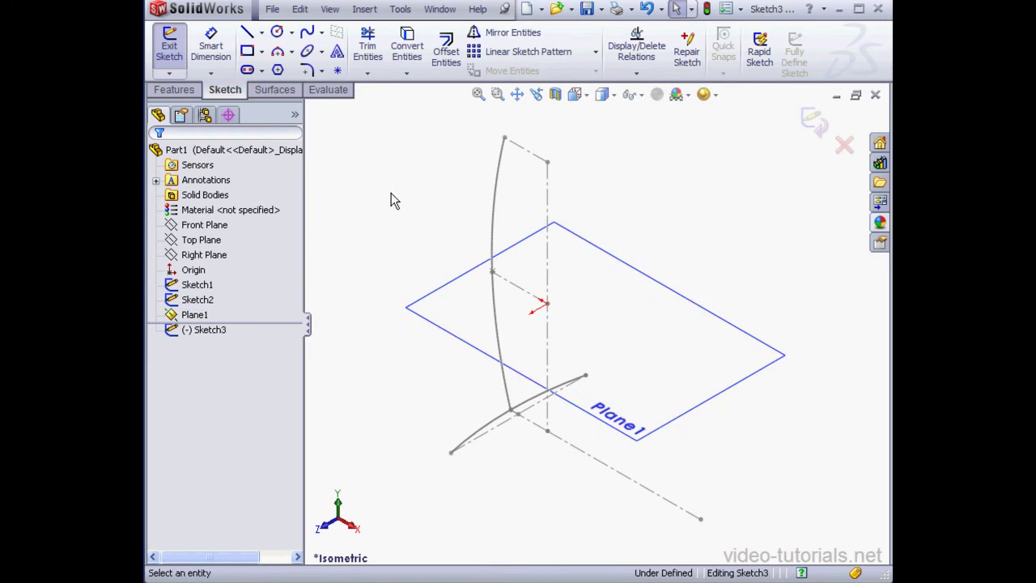
{"action": "left_click", "coordinate": [292, 51]}
{"action": "left_click", "coordinate": [311, 102]}
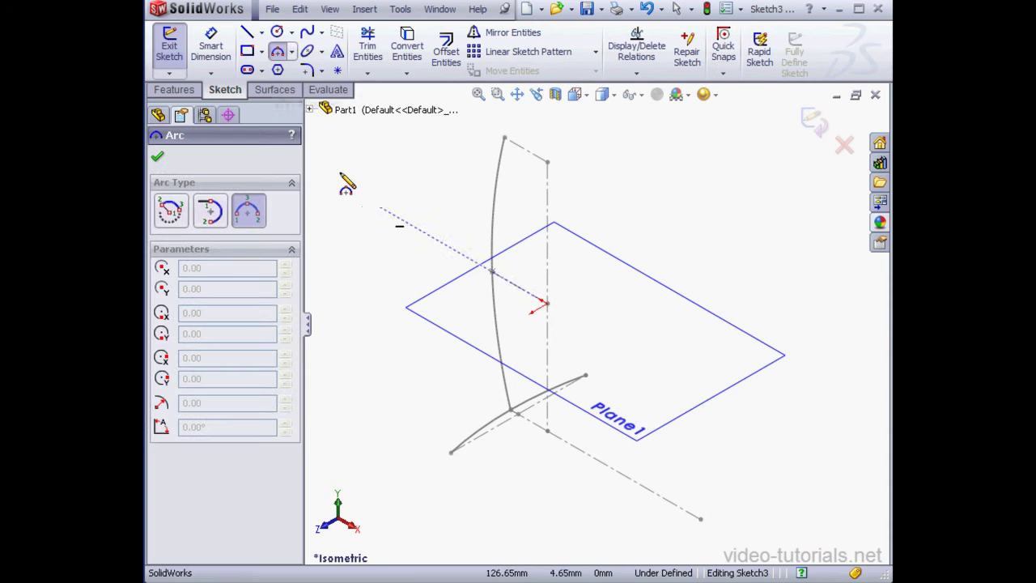
{"action": "left_click", "coordinate": [451, 308]}
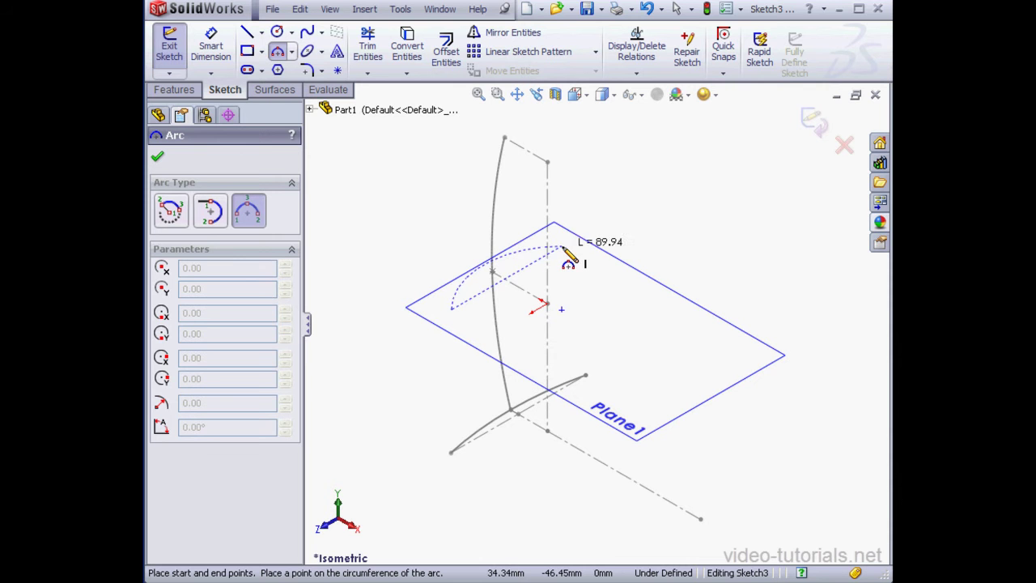
{"action": "left_click", "coordinate": [561, 245]}
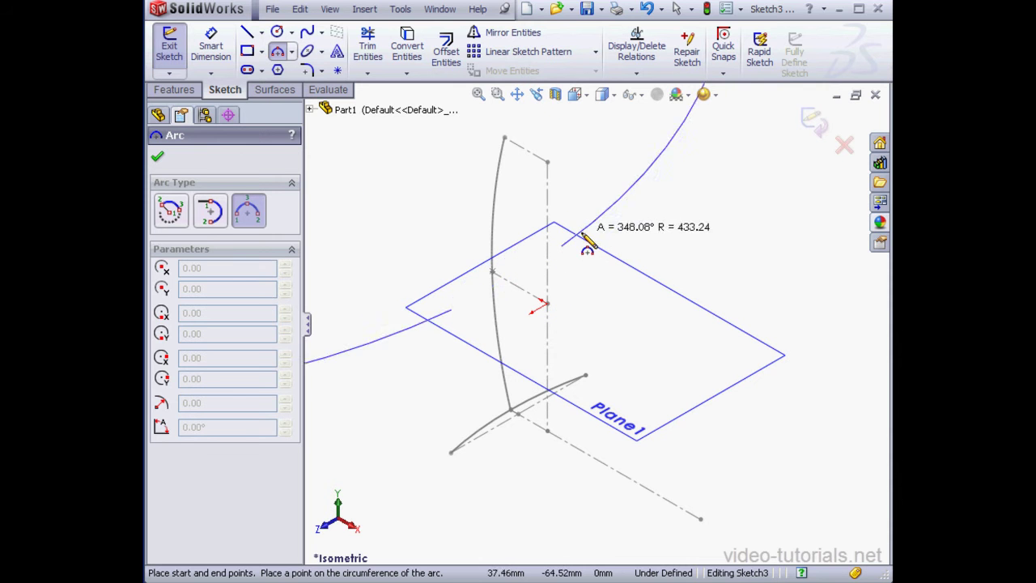
{"action": "left_click", "coordinate": [460, 247]}
Add construction centerlines across the arc's chord and from its midpoint.
{"action": "left_click", "coordinate": [261, 32]}
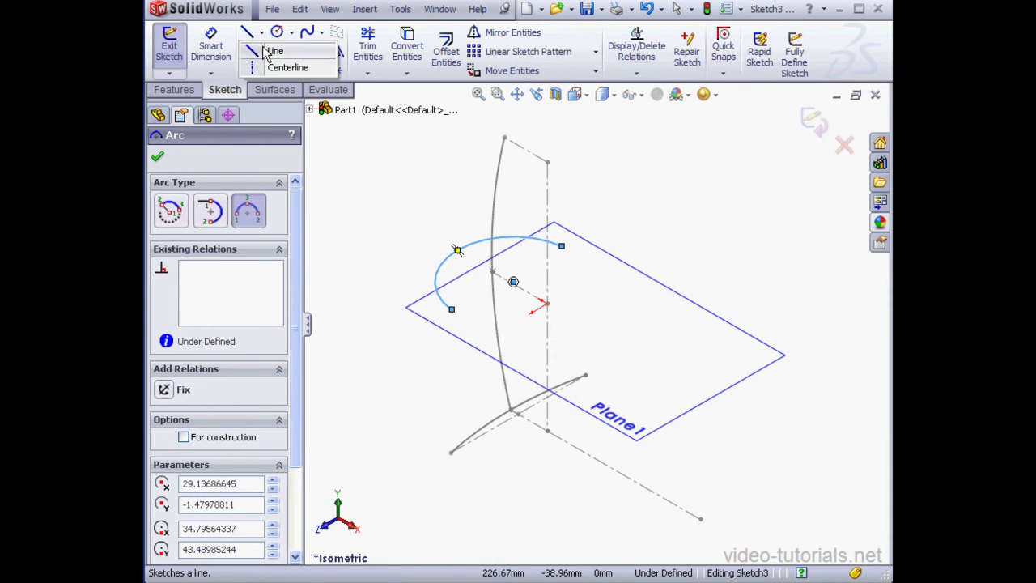
{"action": "left_click", "coordinate": [259, 69]}
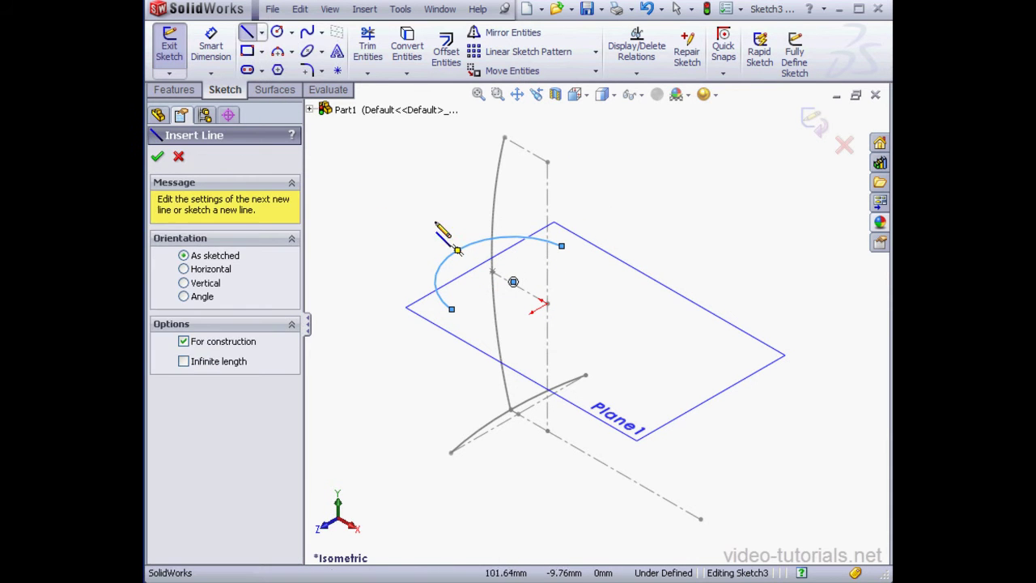
{"action": "left_click", "coordinate": [451, 308]}
{"action": "left_click", "coordinate": [509, 280]}
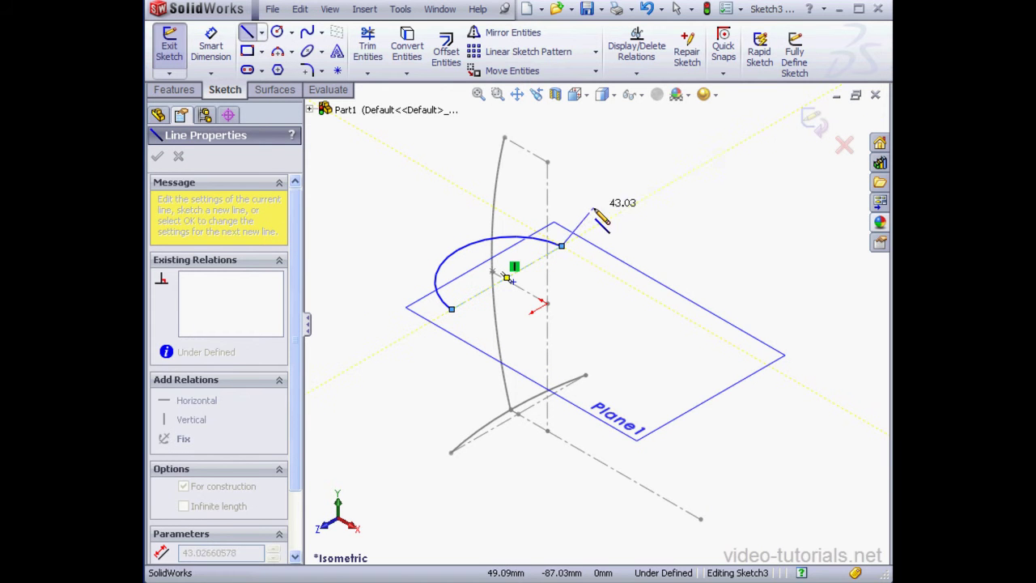
{"action": "right_click", "coordinate": [623, 207]}
{"action": "left_click", "coordinate": [647, 242]}
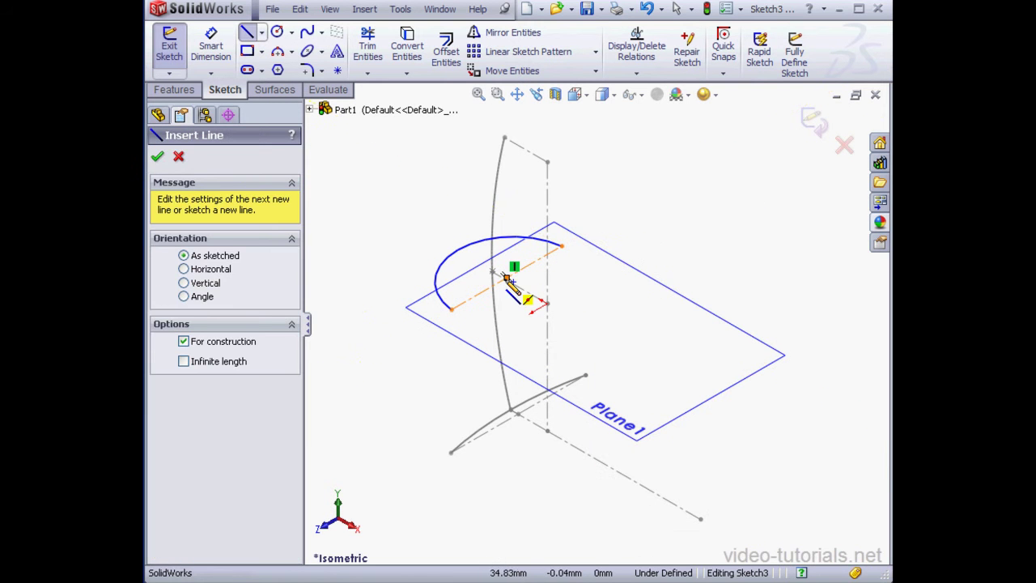
{"action": "left_click", "coordinate": [507, 278]}
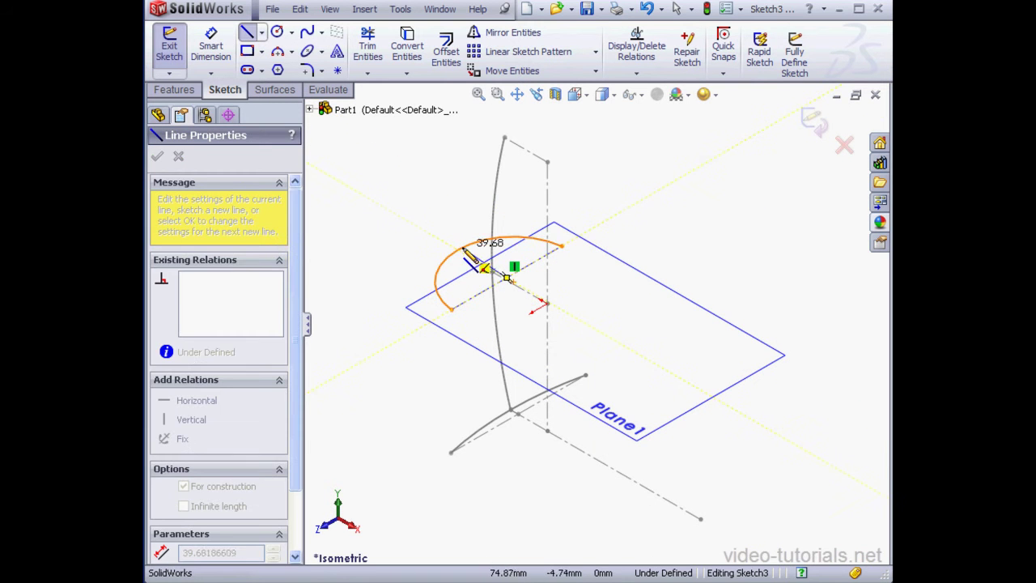
{"action": "right_click", "coordinate": [445, 210]}
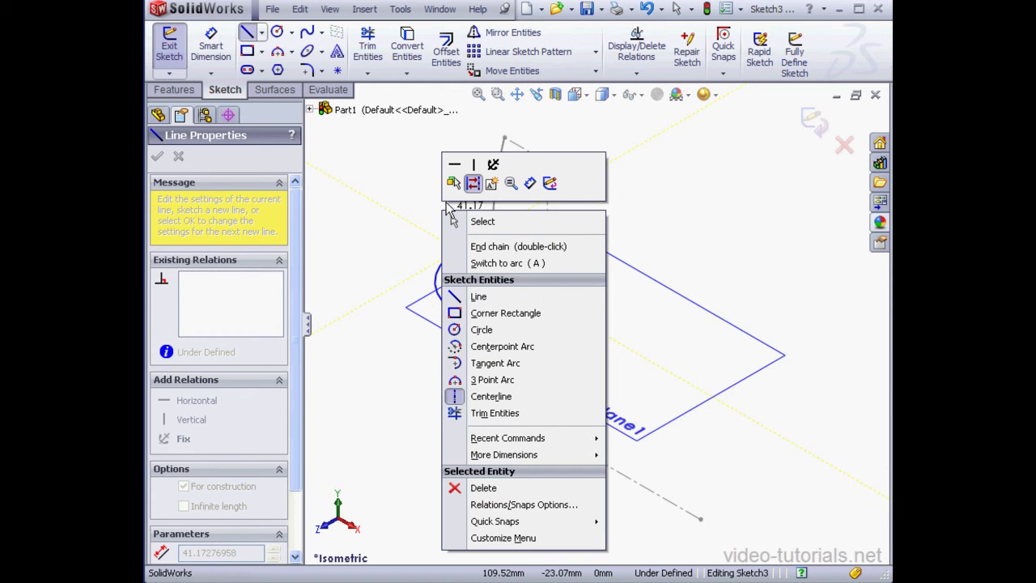
{"action": "left_click", "coordinate": [480, 219]}
Dimension the Plane1 arc's chord centerline to 110 mm.
{"action": "left_click", "coordinate": [210, 46]}
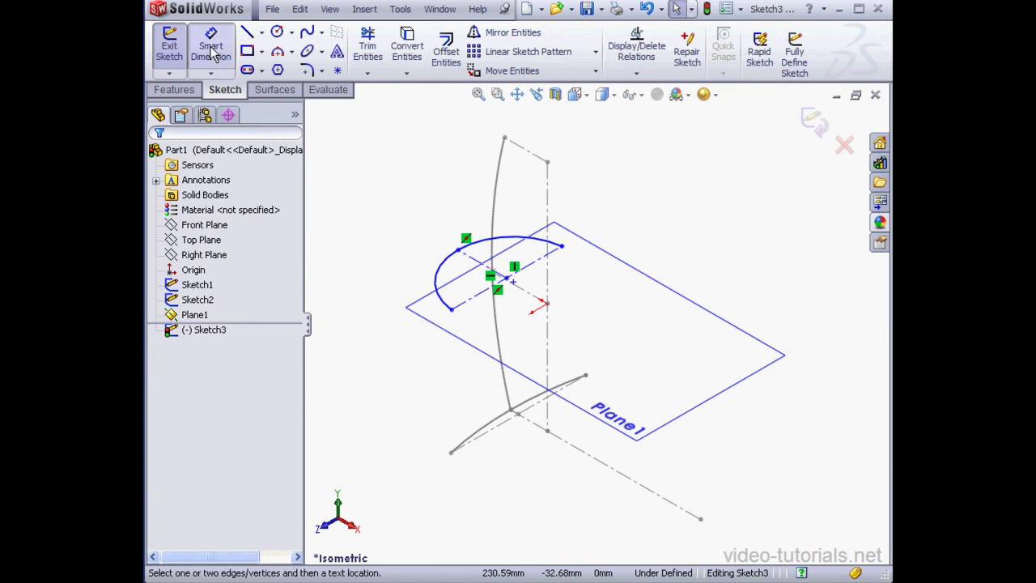
{"action": "left_click", "coordinate": [474, 306]}
{"action": "left_click", "coordinate": [484, 322]}
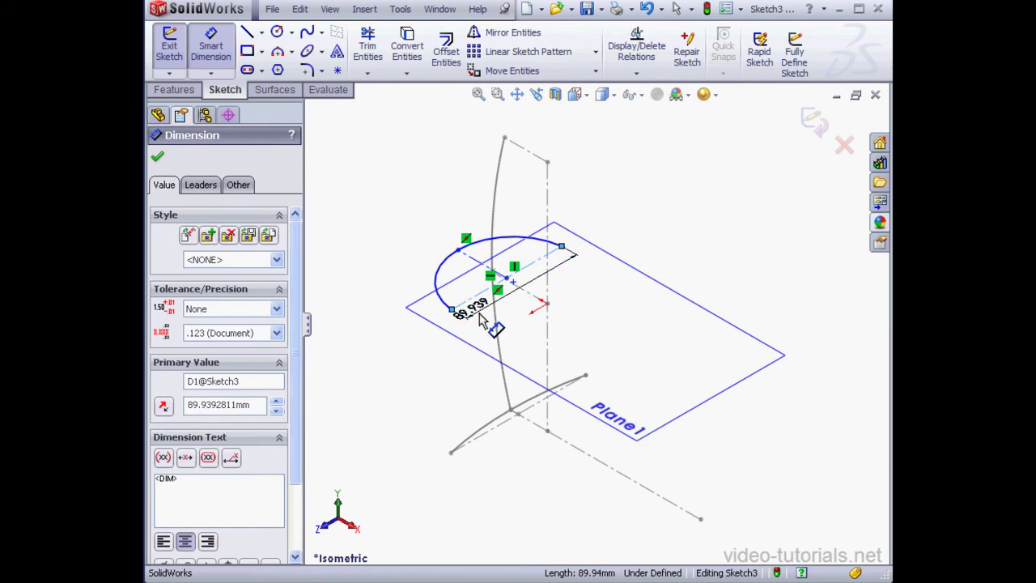
{"action": "type", "text": "110"}
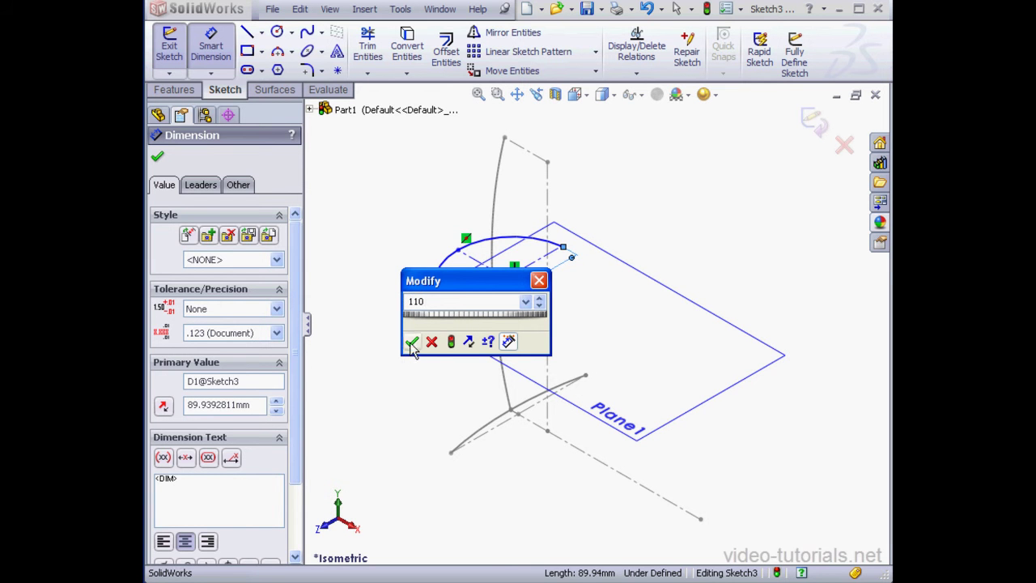
{"action": "left_click", "coordinate": [411, 342]}
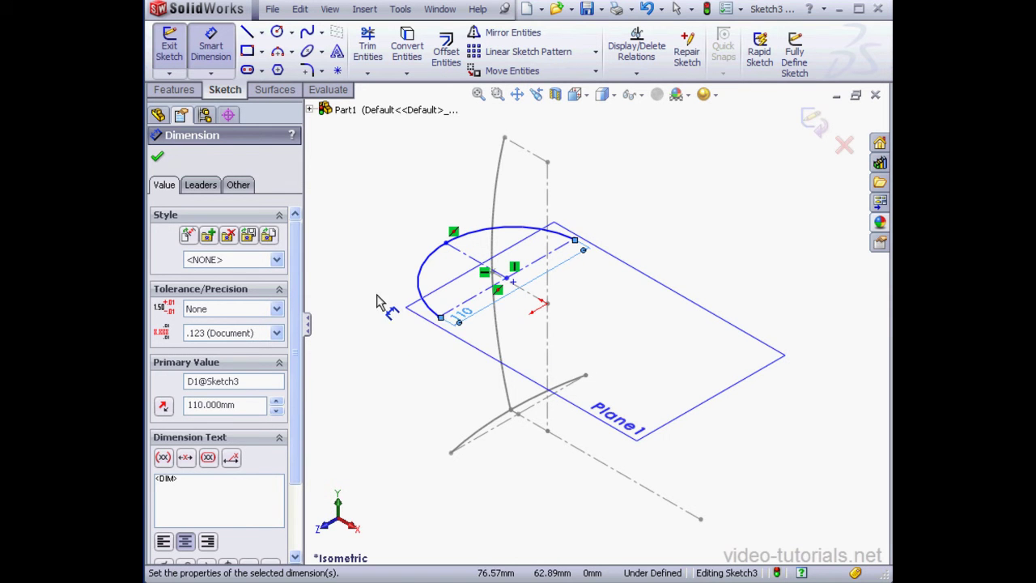
{"action": "right_click", "coordinate": [377, 301]}
{"action": "left_click", "coordinate": [393, 302]}
Make the arc point coincident with the guide curve's middle point.
{"action": "left_click", "coordinate": [445, 243]}
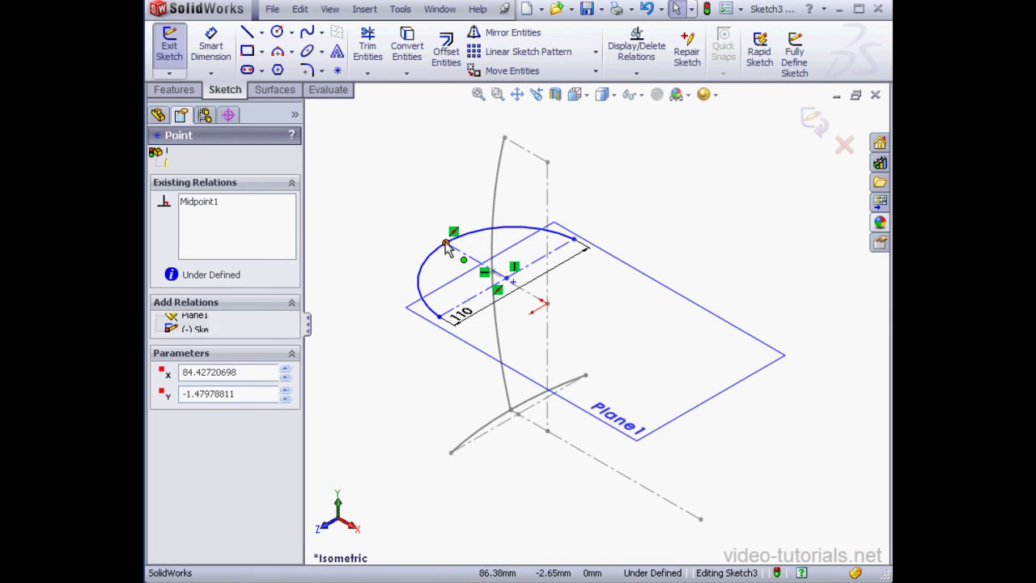
{"action": "key", "text": "Escape"}
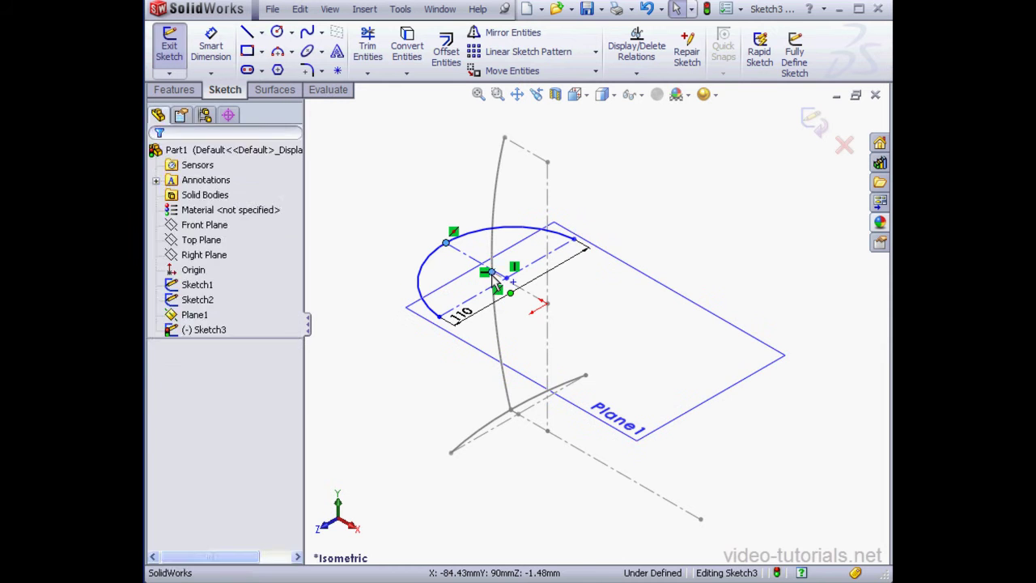
{"action": "left_click", "coordinate": [490, 273], "text": "ctrl"}
{"action": "left_click", "coordinate": [165, 459]}
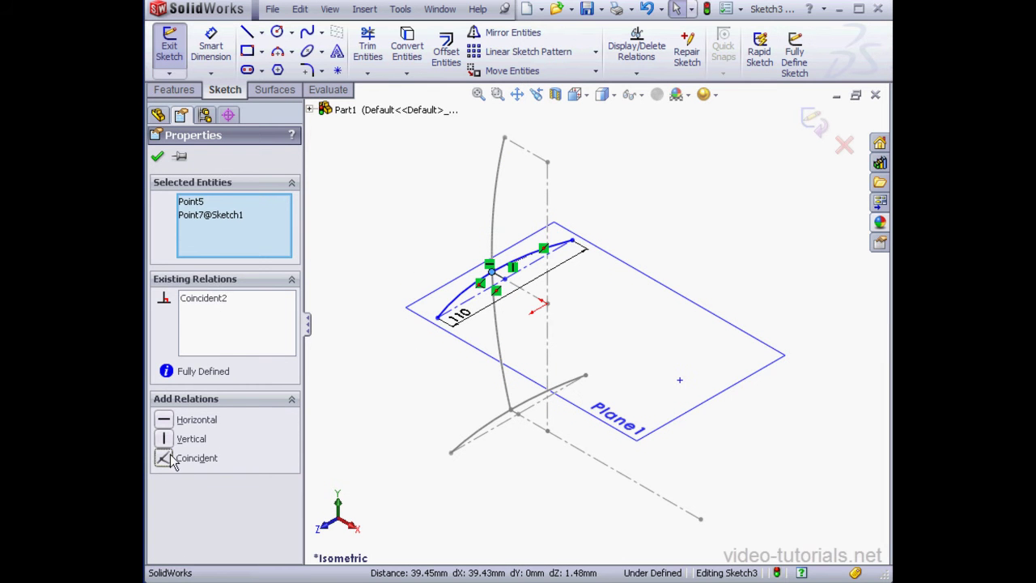
Dimension the arc radius to 80 mm and close the sketch.
{"action": "left_click", "coordinate": [210, 47]}
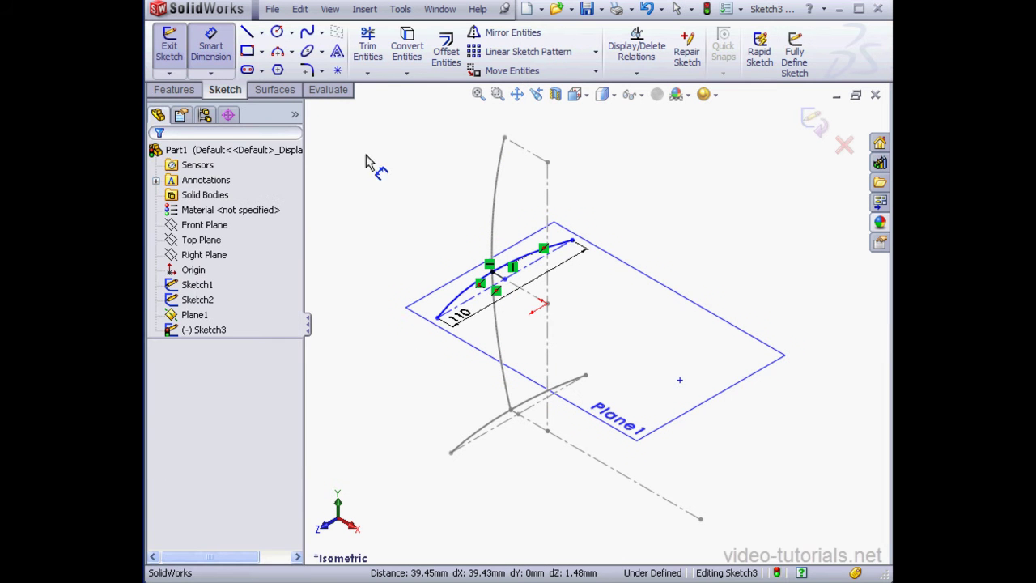
{"action": "left_click", "coordinate": [451, 303]}
{"action": "left_click", "coordinate": [445, 260]}
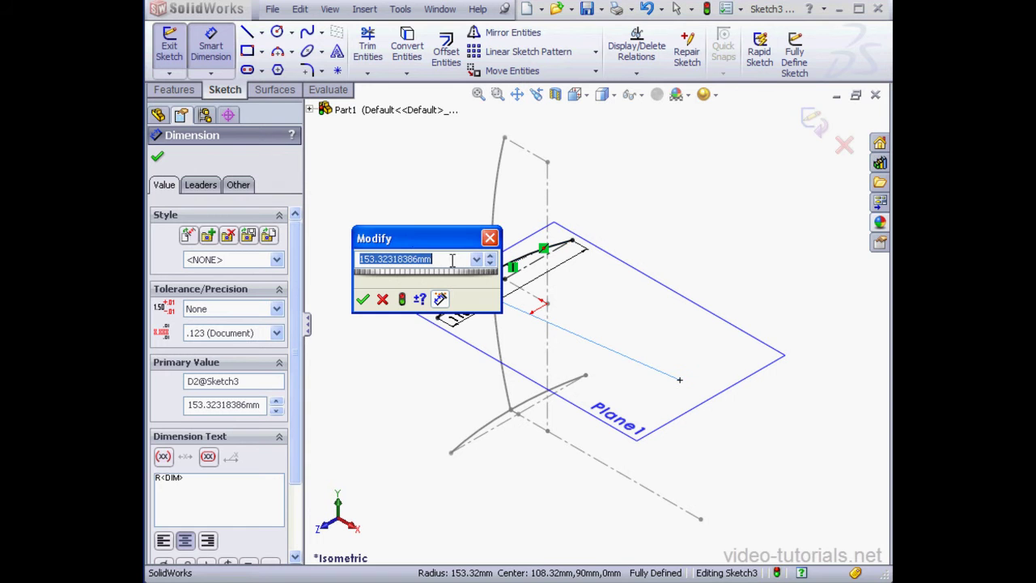
{"action": "type", "text": "80"}
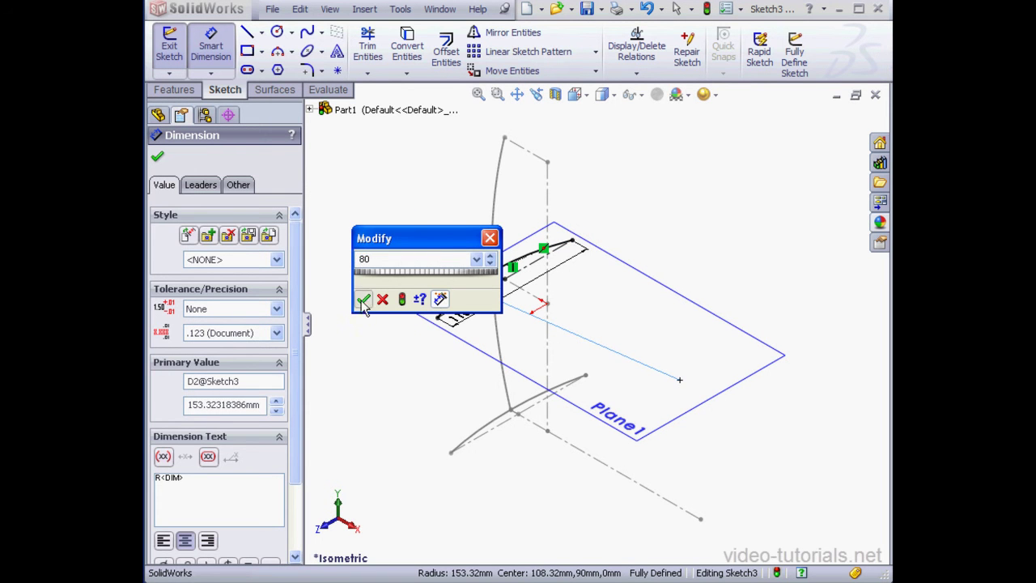
{"action": "left_click", "coordinate": [363, 299]}
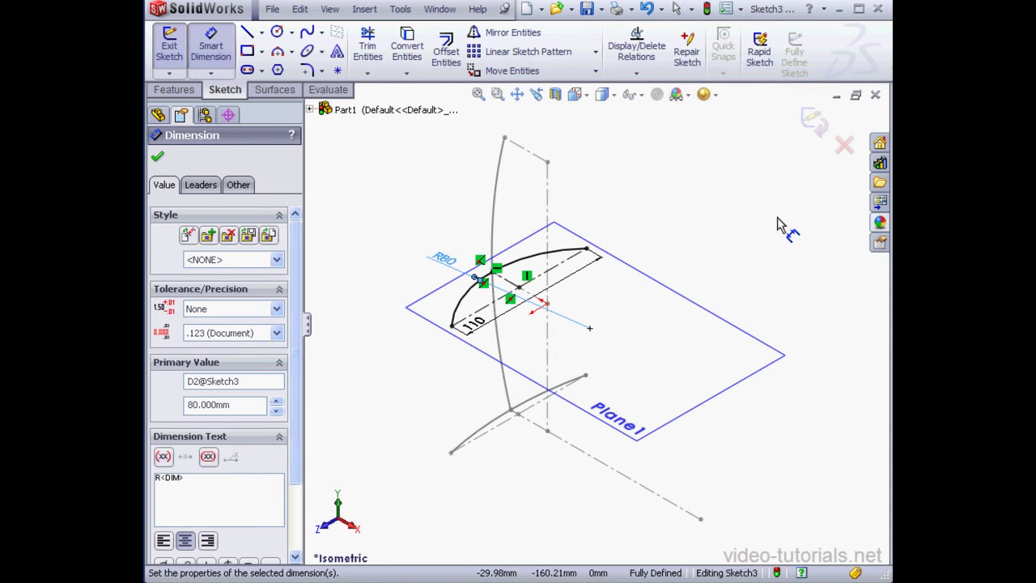
{"action": "left_click", "coordinate": [813, 120]}
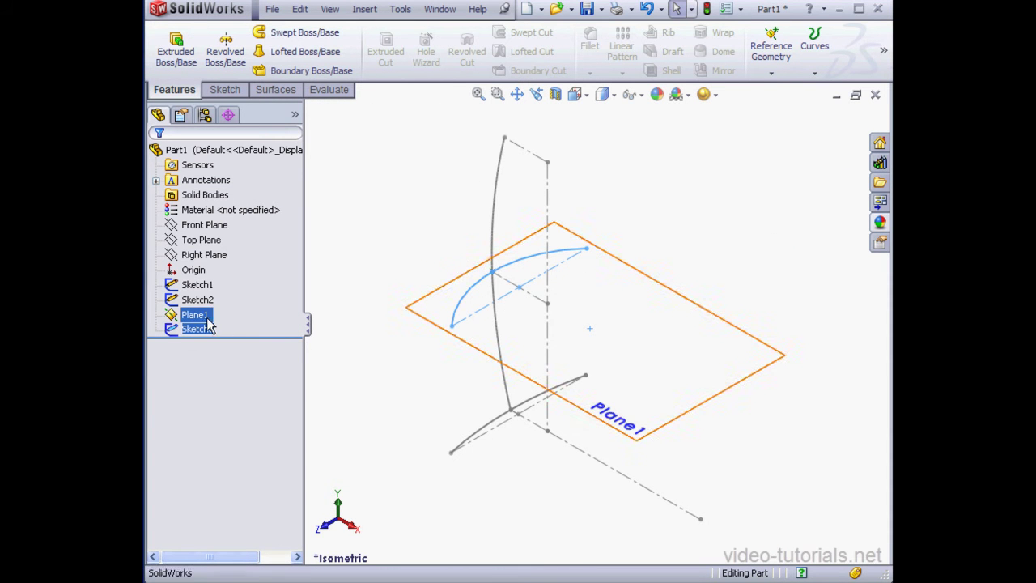
Create Plane2 parallel to Plane1 through the spline's top endpoint, then start a sketch on it.
{"action": "left_click", "coordinate": [194, 314]}
{"action": "left_click", "coordinate": [774, 74]}
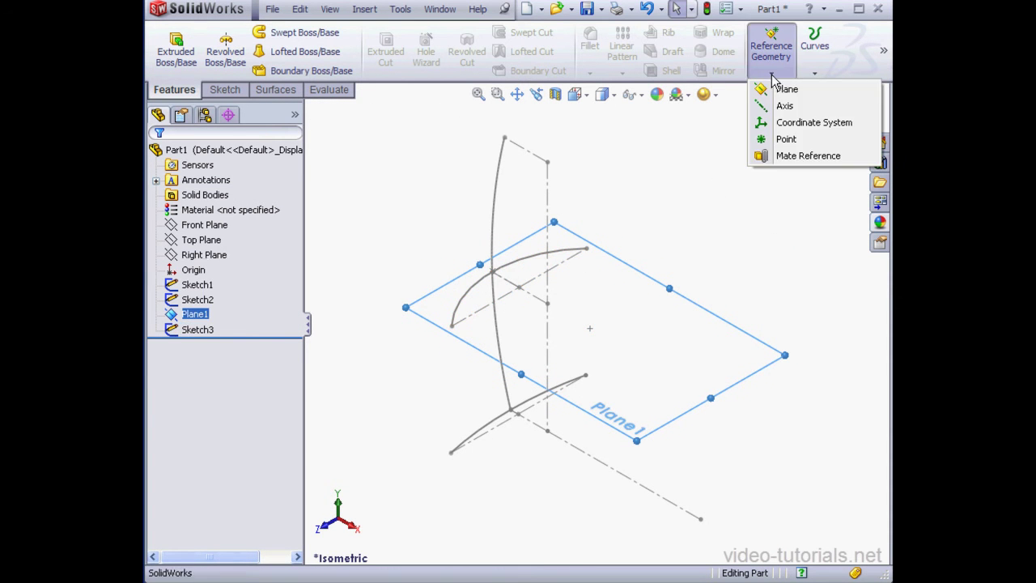
{"action": "left_click", "coordinate": [781, 87]}
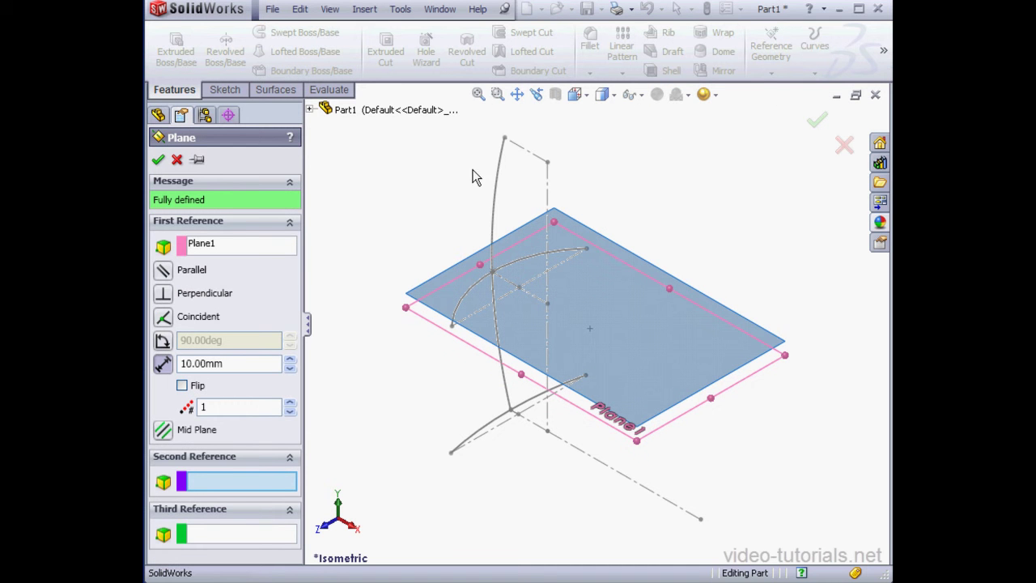
{"action": "left_click", "coordinate": [505, 139]}
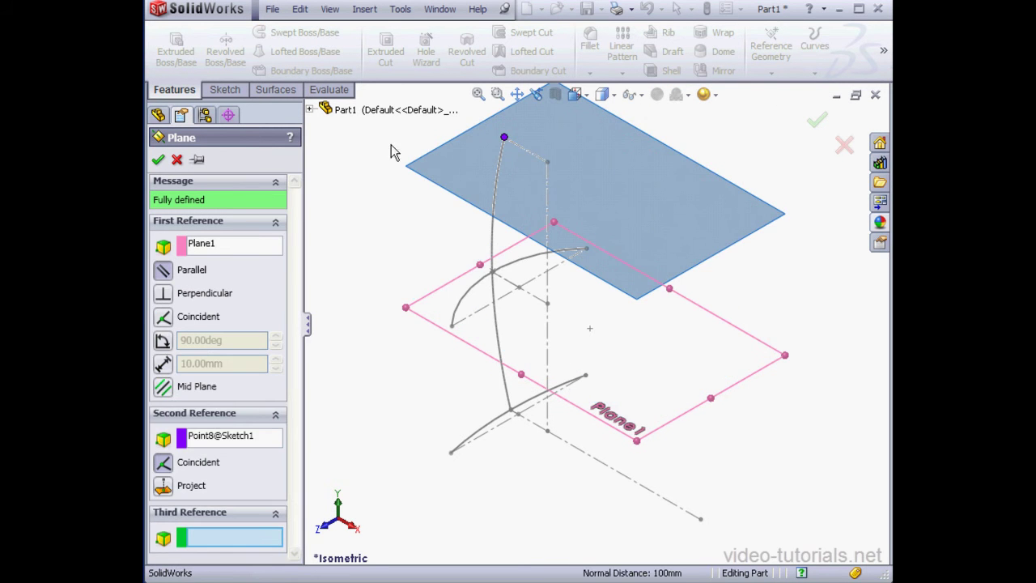
{"action": "left_click", "coordinate": [158, 160]}
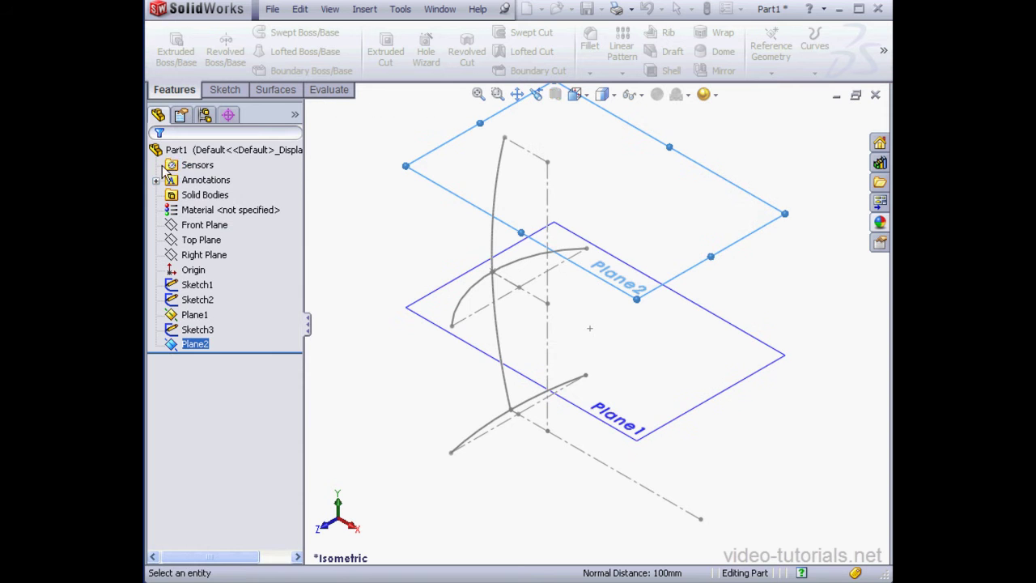
{"action": "right_click", "coordinate": [203, 349]}
Sketch a three-point arc on Plane2 for the top cross-section.
{"action": "left_click", "coordinate": [212, 317]}
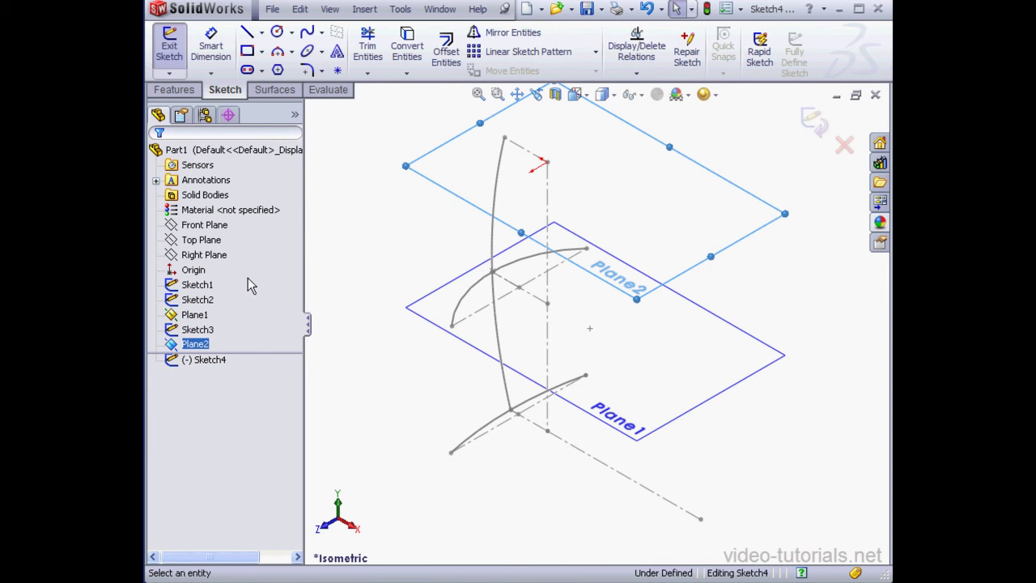
{"action": "left_click", "coordinate": [291, 52]}
{"action": "left_click", "coordinate": [289, 102]}
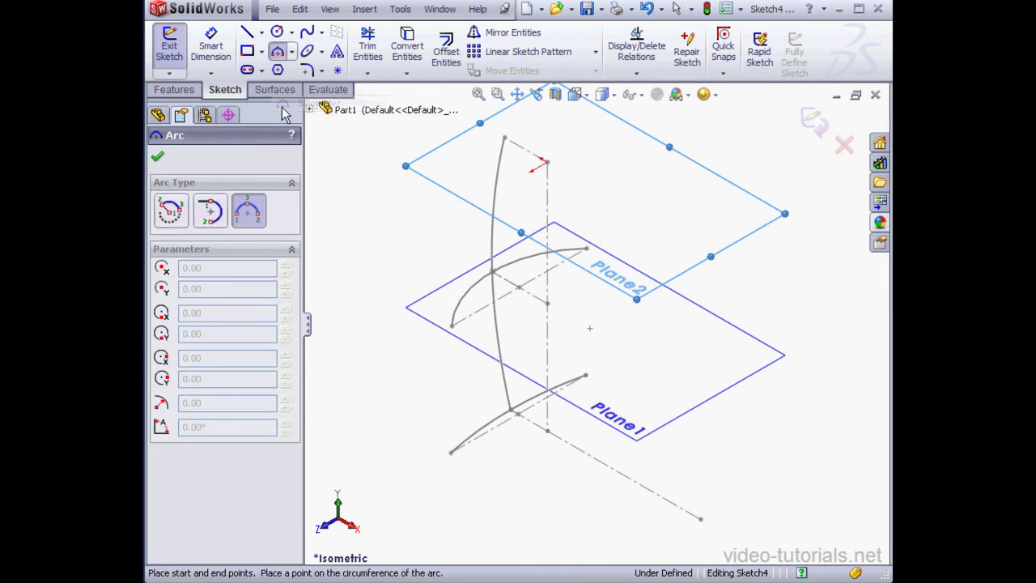
{"action": "left_click", "coordinate": [462, 180]}
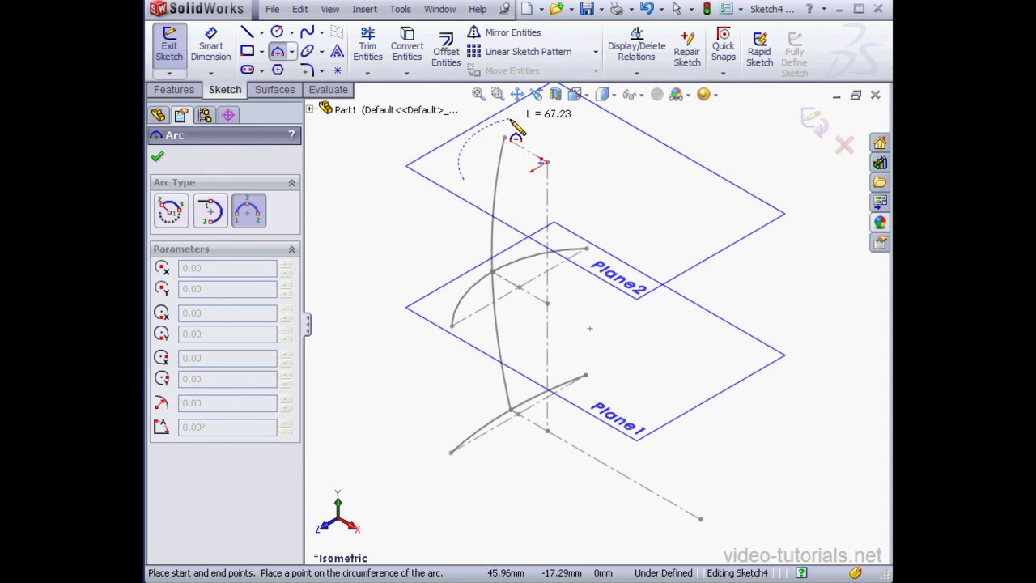
{"action": "left_click", "coordinate": [566, 178]}
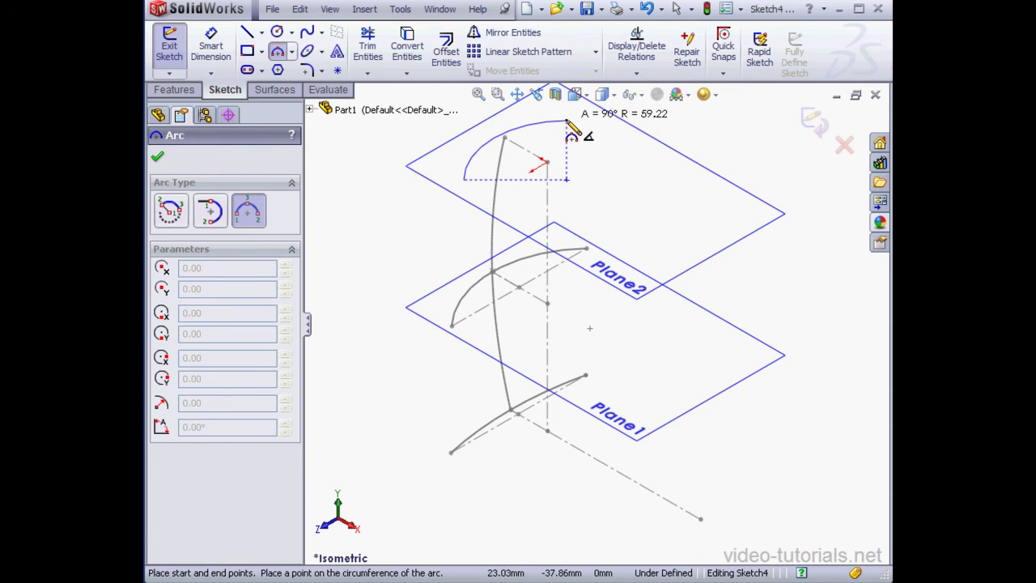
{"action": "left_click", "coordinate": [500, 132]}
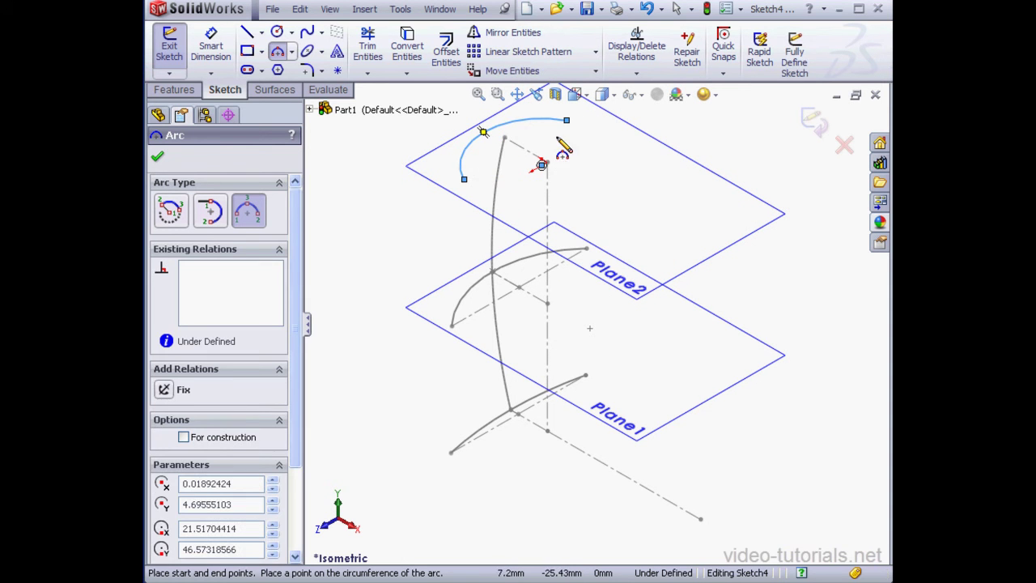
Add construction centerlines along the arc's chord and from the chord to the arc.
{"action": "left_click", "coordinate": [261, 33]}
{"action": "left_click", "coordinate": [283, 68]}
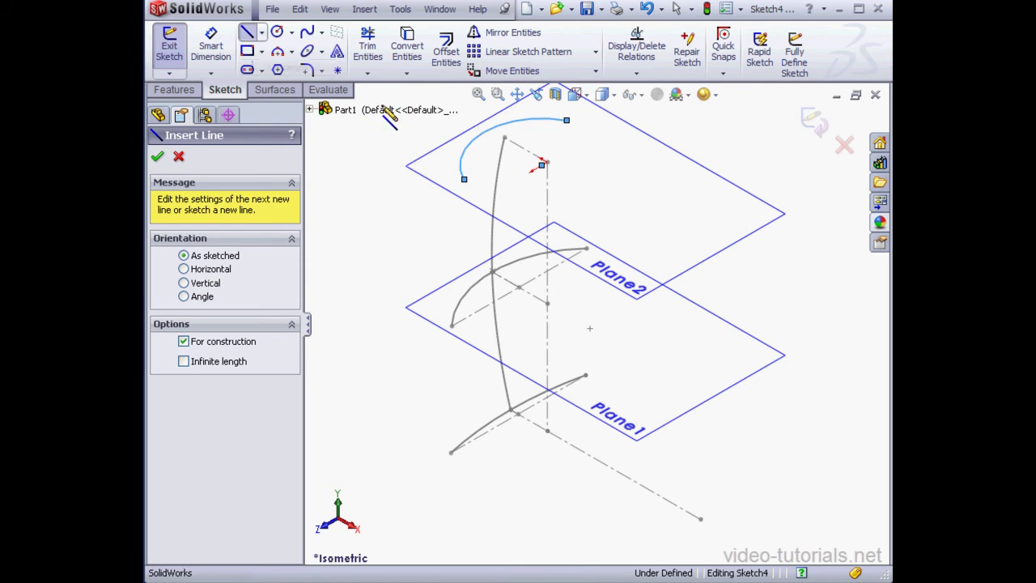
{"action": "left_click", "coordinate": [464, 178]}
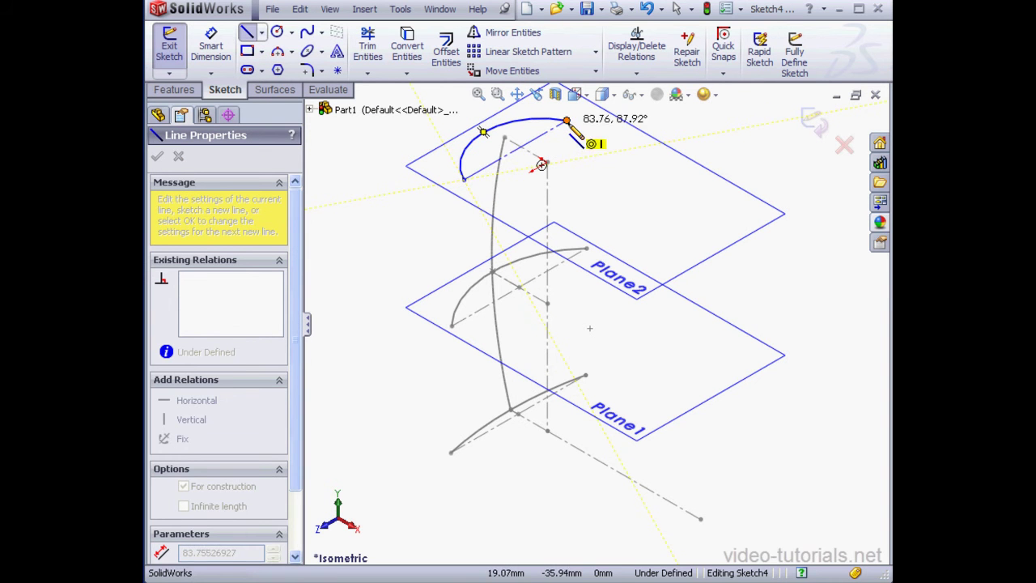
{"action": "left_click", "coordinate": [567, 119]}
{"action": "right_click", "coordinate": [619, 166]}
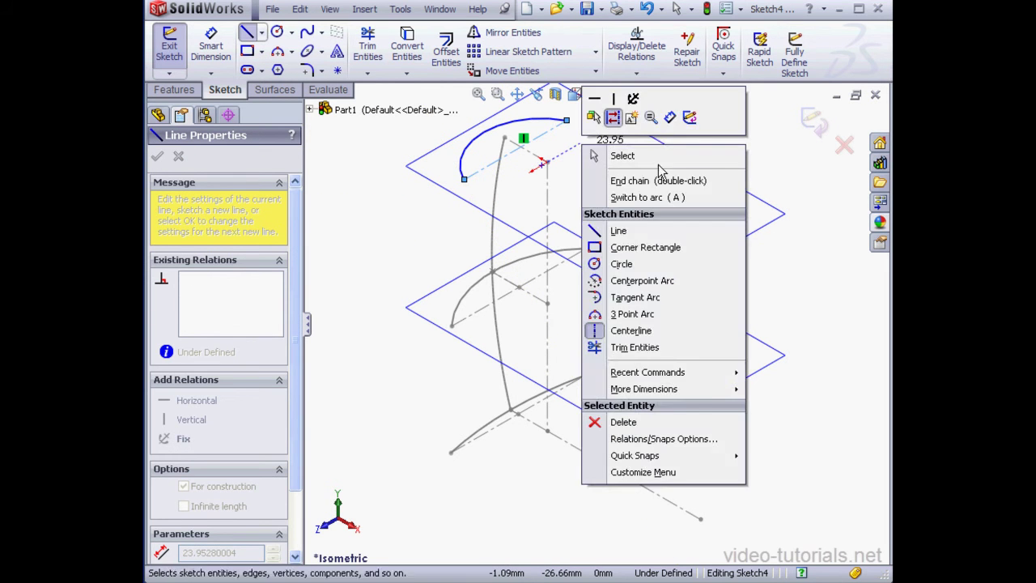
{"action": "left_click", "coordinate": [660, 175]}
{"action": "left_click", "coordinate": [523, 139]}
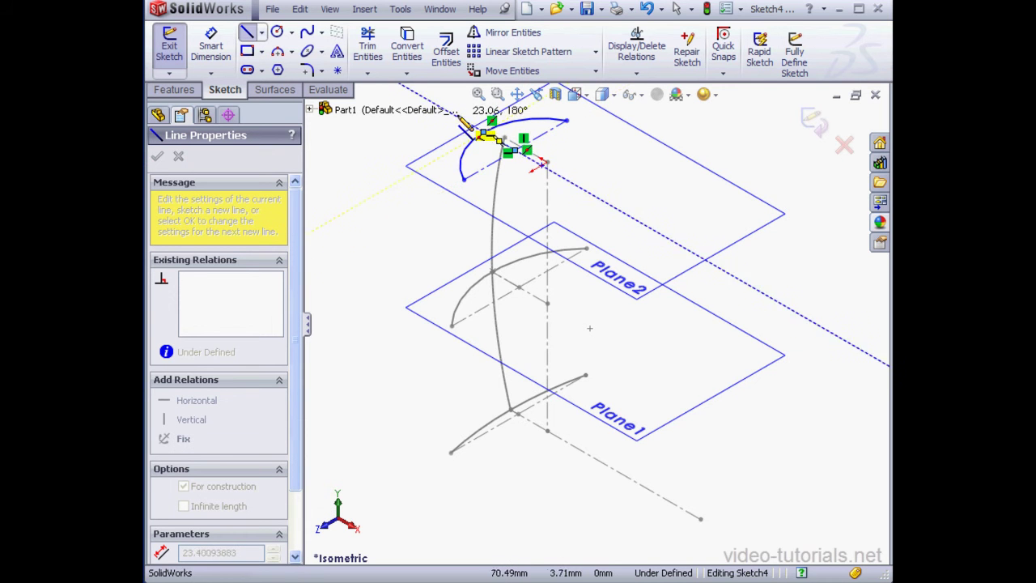
{"action": "right_click", "coordinate": [429, 138]}
{"action": "left_click", "coordinate": [469, 149]}
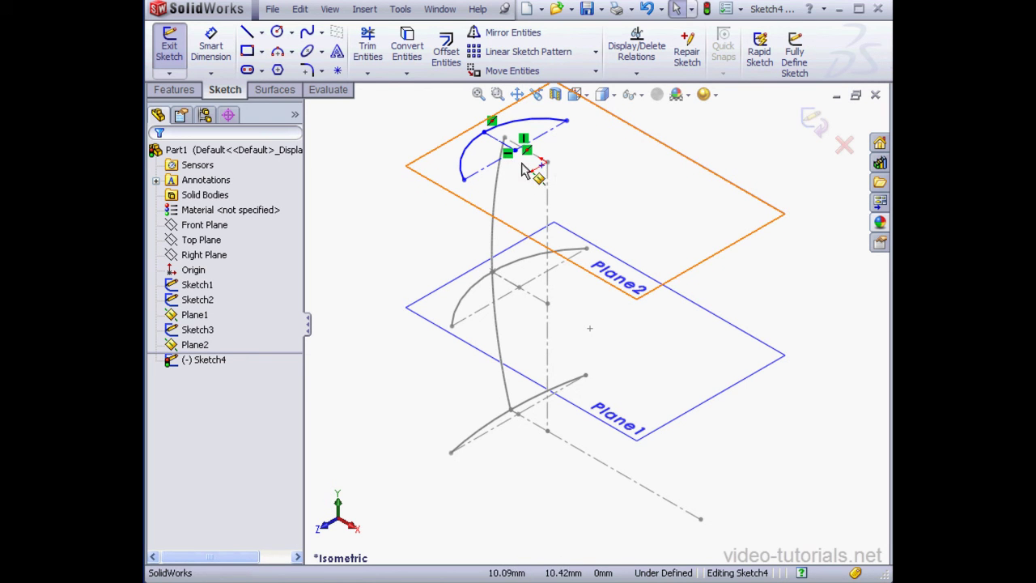
Dimension the top arc's chord to 110 mm.
{"action": "left_click", "coordinate": [212, 49]}
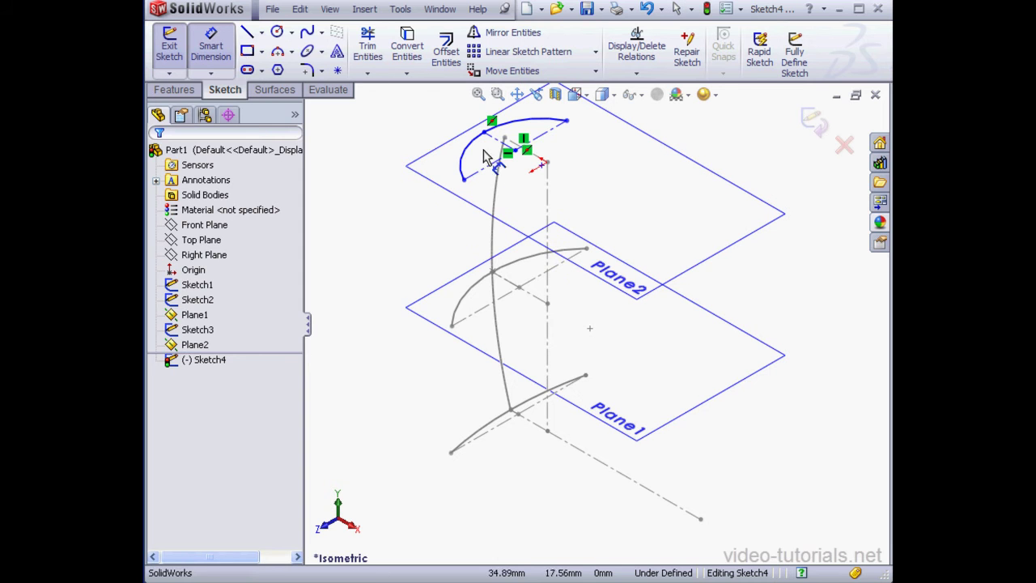
{"action": "left_click", "coordinate": [495, 172]}
{"action": "left_click", "coordinate": [510, 191]}
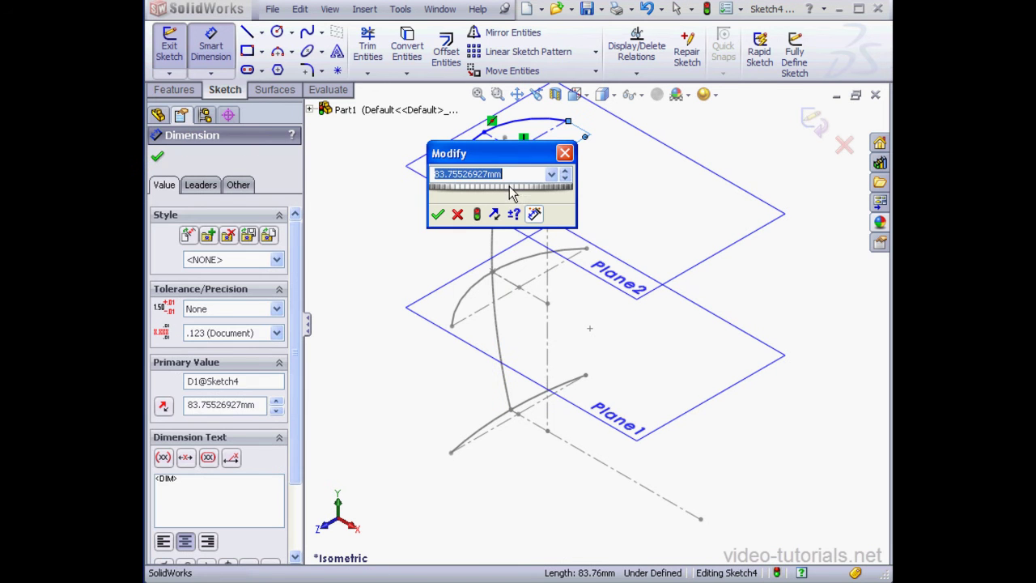
{"action": "type", "text": "110"}
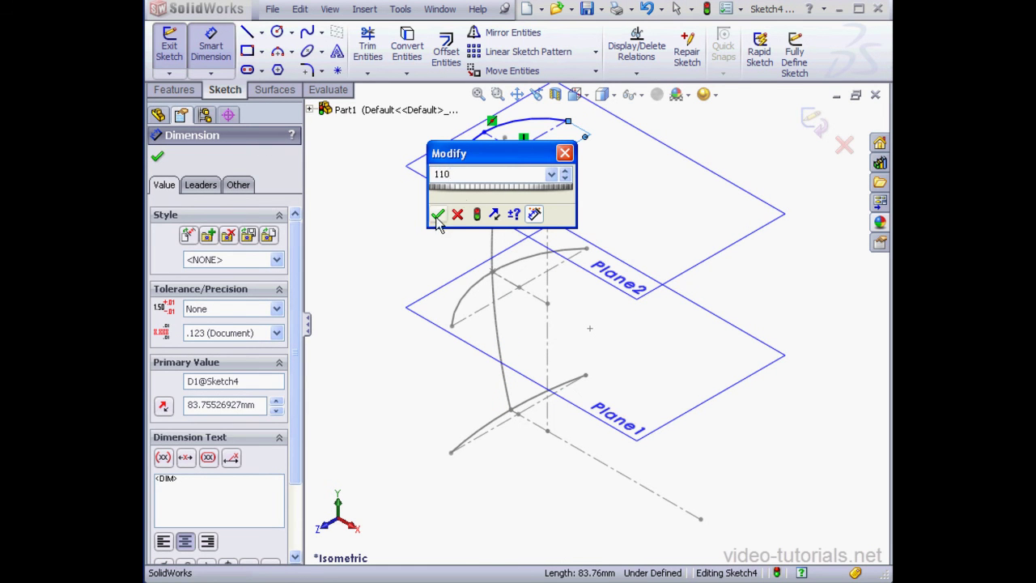
{"action": "left_click", "coordinate": [436, 215]}
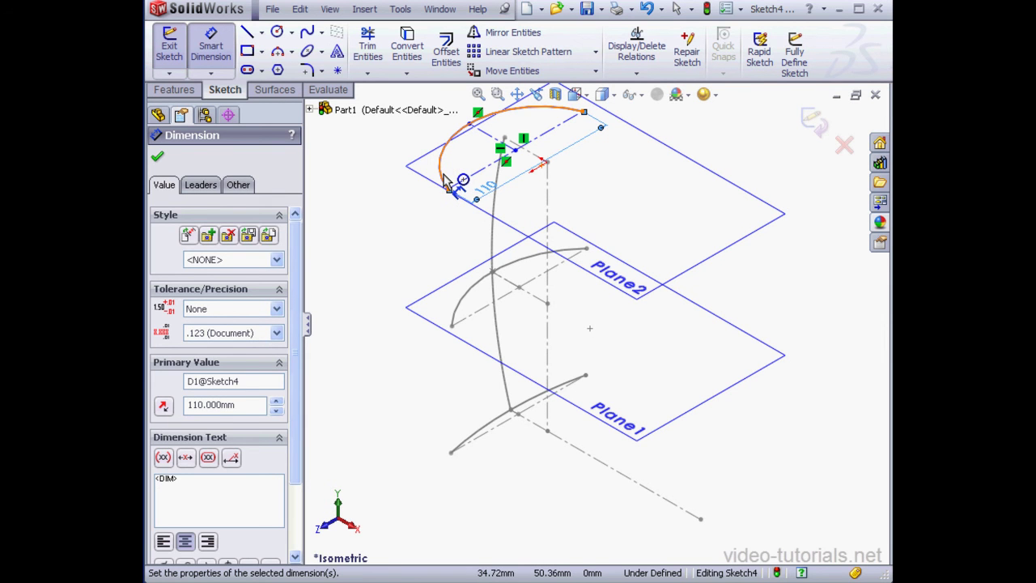
Make the arc's endpoint coincident with the guide curve's top endpoint.
{"action": "right_click", "coordinate": [398, 200]}
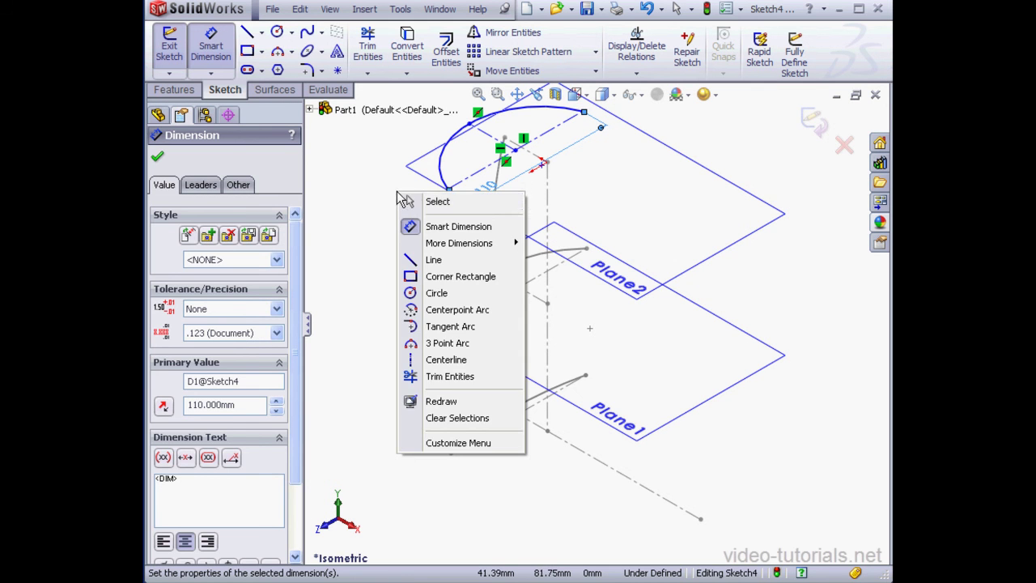
{"action": "left_click", "coordinate": [491, 135]}
{"action": "left_click", "coordinate": [502, 137], "text": "ctrl"}
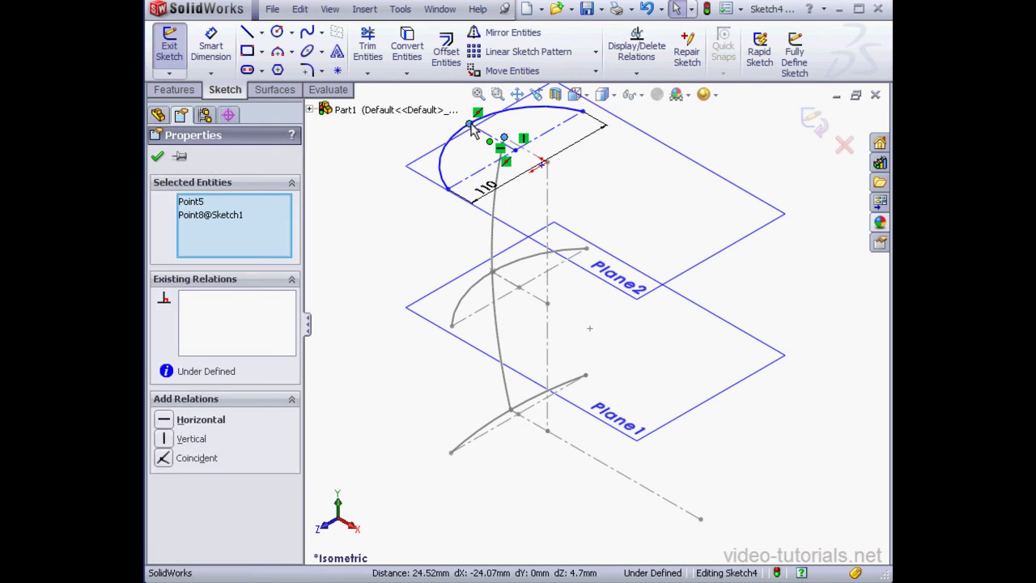
{"action": "left_click", "coordinate": [163, 458]}
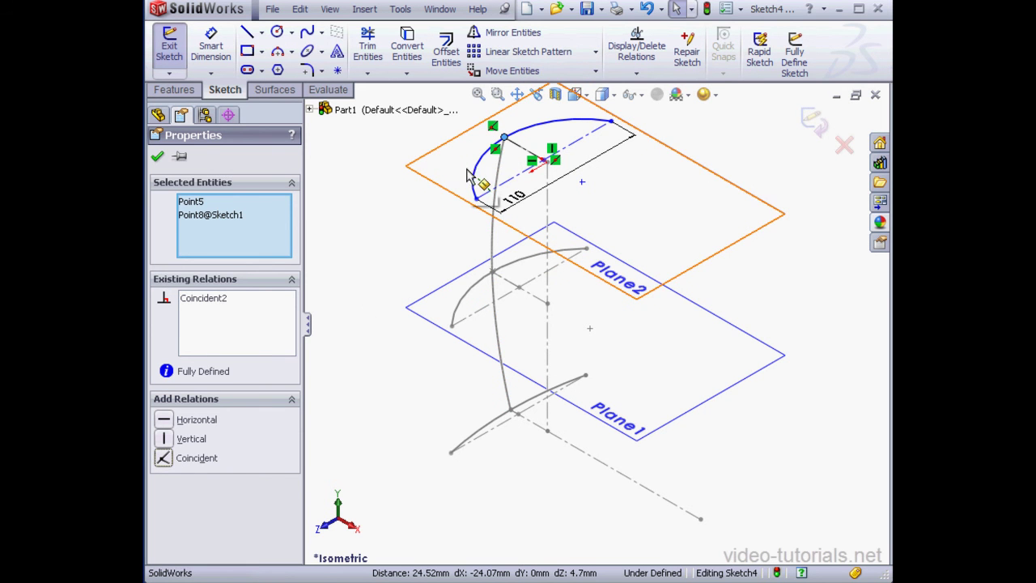
Dimension the top arc's radius to 250 mm, fully defining the sketch.
{"action": "left_click", "coordinate": [212, 50]}
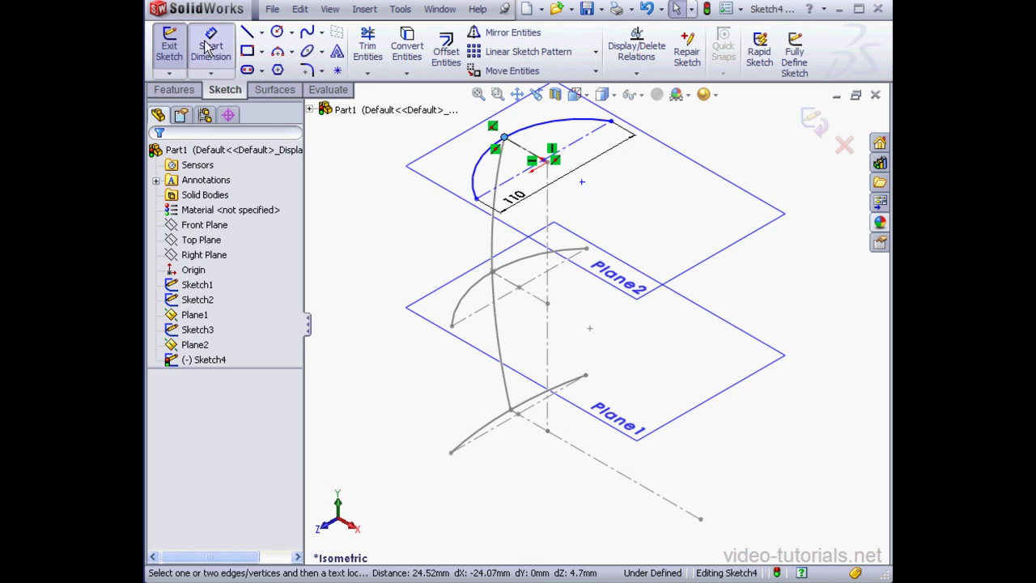
{"action": "left_click", "coordinate": [473, 173]}
{"action": "left_click", "coordinate": [457, 168]}
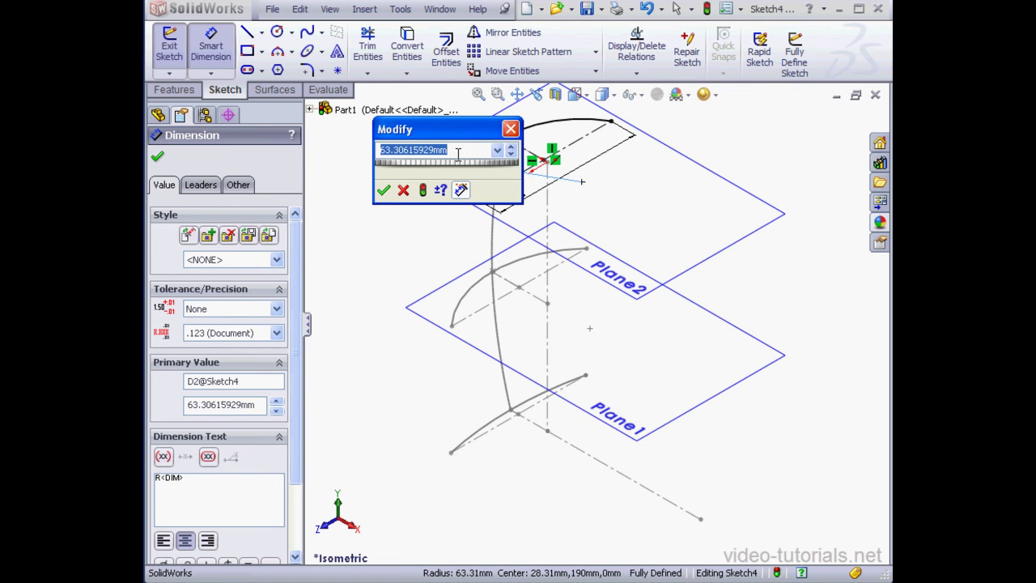
{"action": "type", "text": "2"}
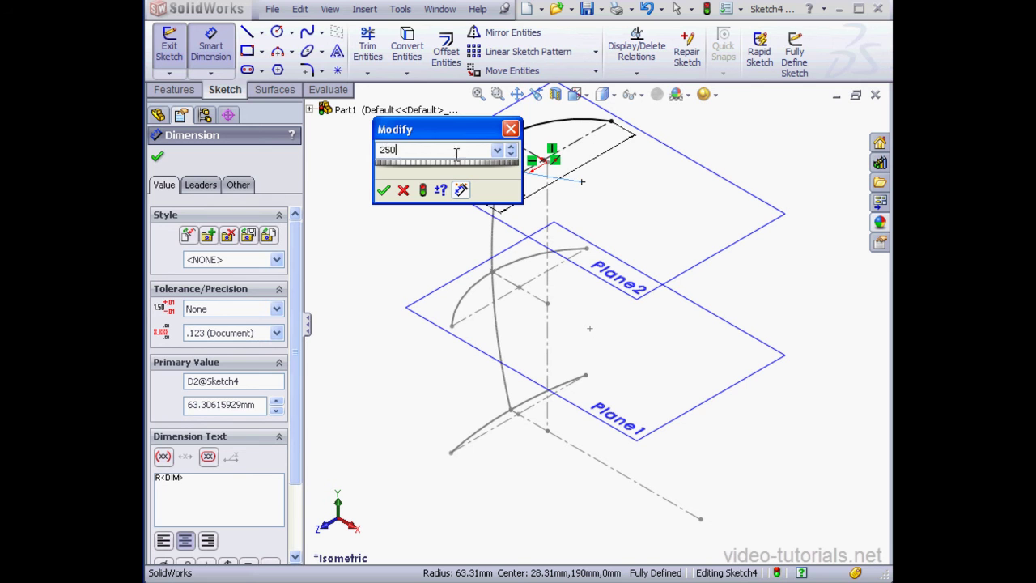
{"action": "type", "text": "50"}
{"action": "left_click", "coordinate": [383, 189]}
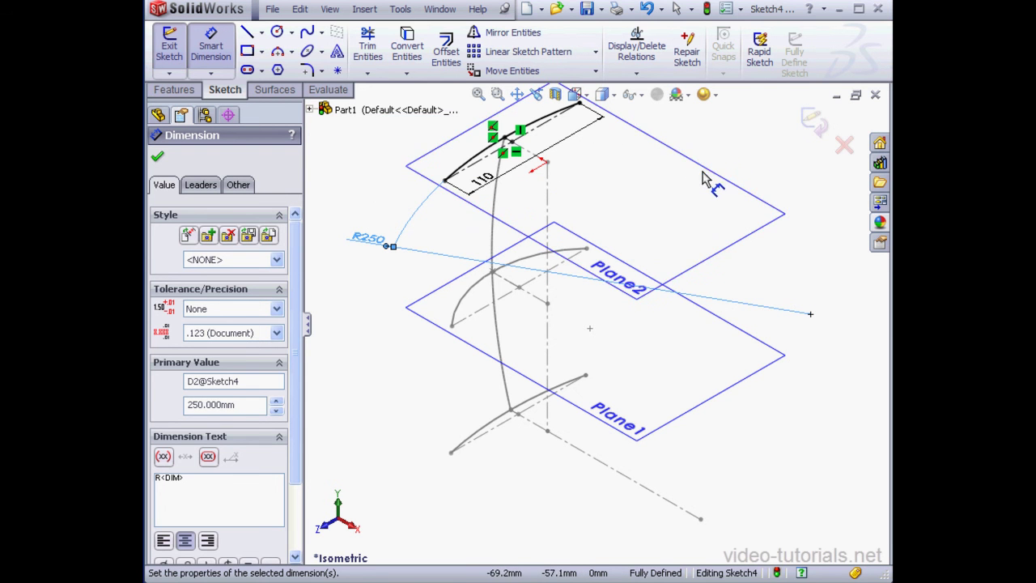
Exit the sketch and hide Plane1 and Plane2.
{"action": "left_click", "coordinate": [817, 121]}
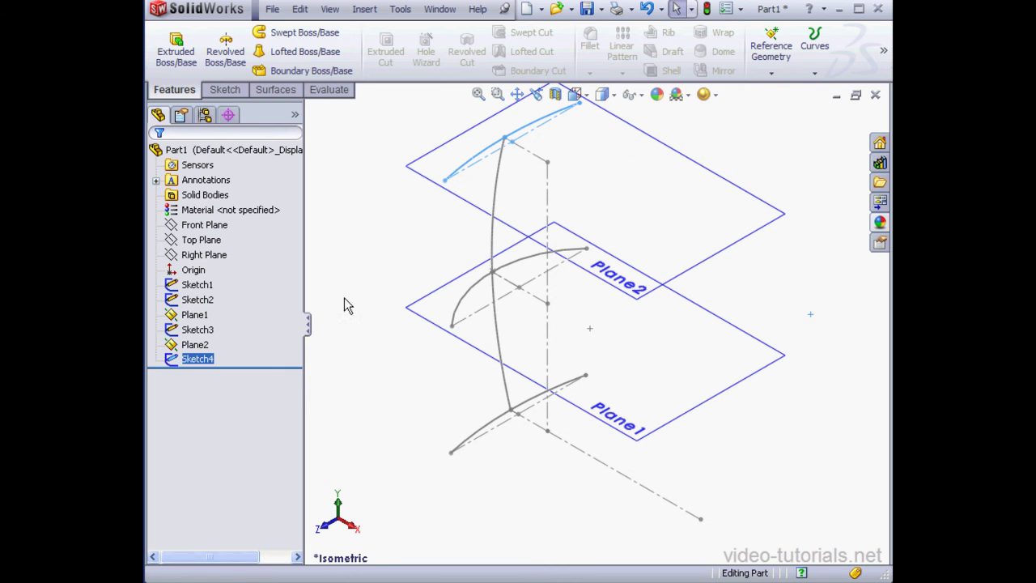
{"action": "right_click", "coordinate": [202, 316]}
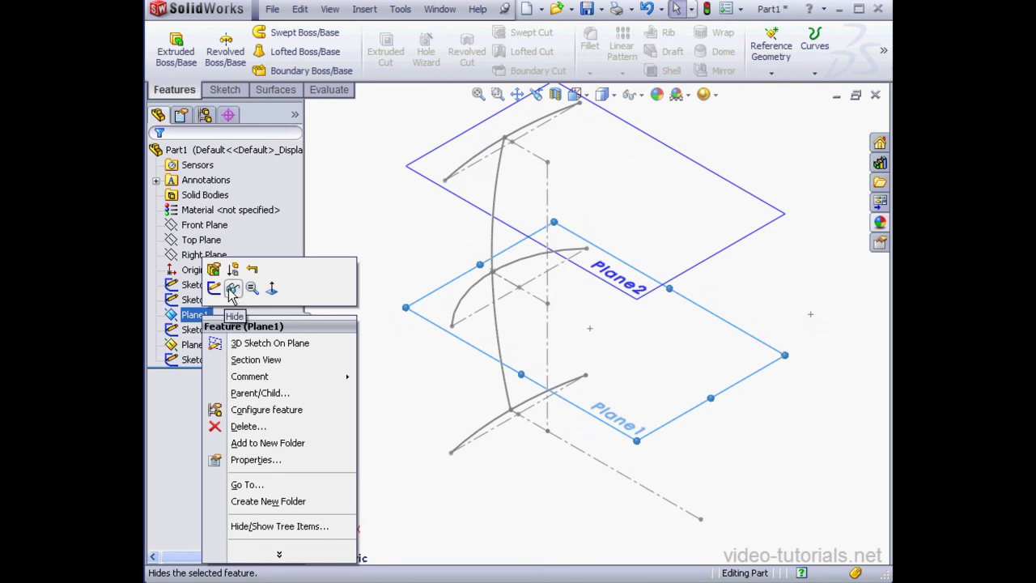
{"action": "left_click", "coordinate": [232, 289]}
{"action": "right_click", "coordinate": [198, 345]}
{"action": "left_click", "coordinate": [232, 318]}
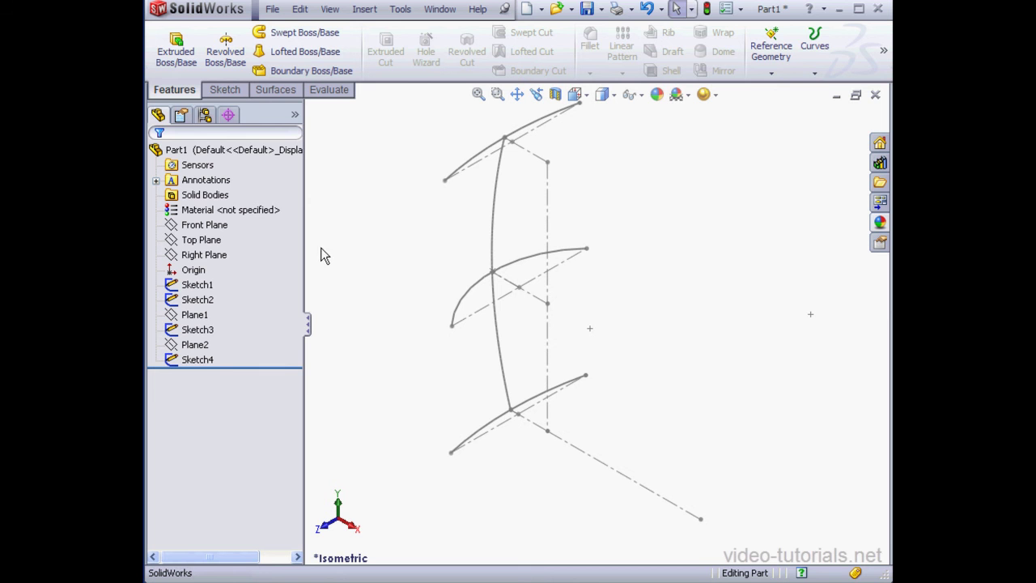
Create a lofted surface through the bottom, middle and top arcs with Sketch1 as guide curve.
{"action": "left_click", "coordinate": [280, 93]}
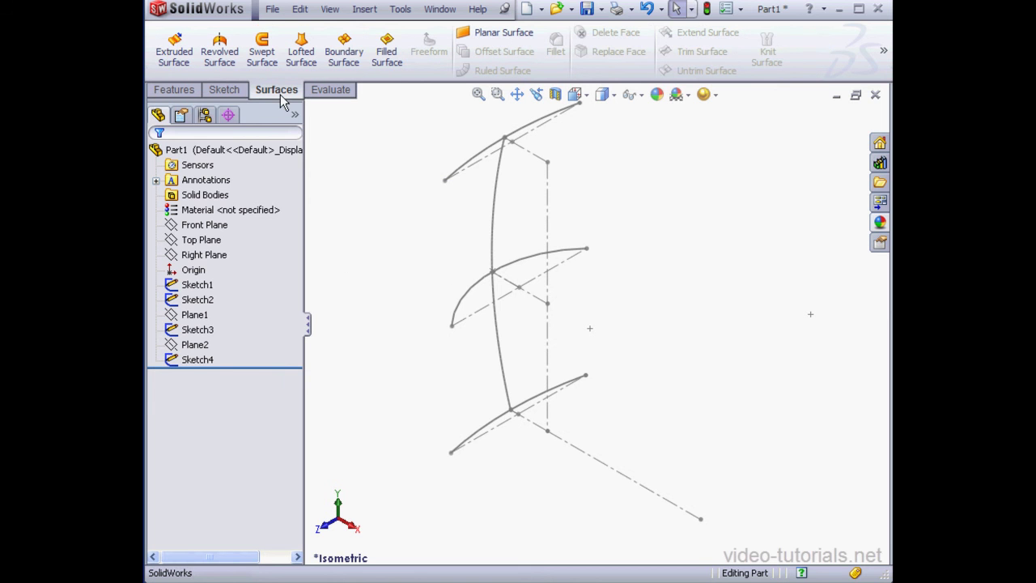
{"action": "left_click", "coordinate": [301, 50]}
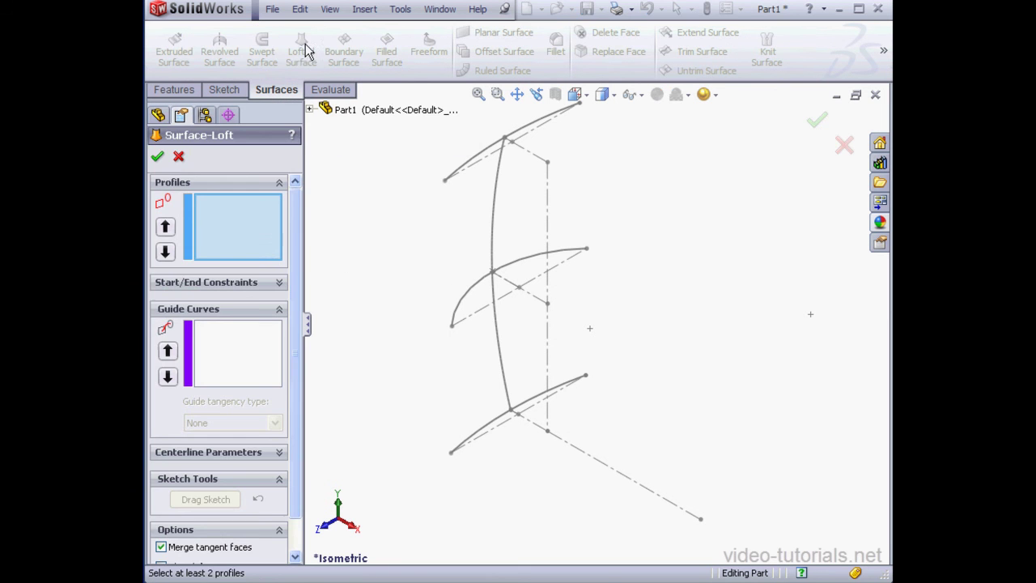
{"action": "left_click", "coordinate": [452, 453]}
{"action": "left_click", "coordinate": [455, 329]}
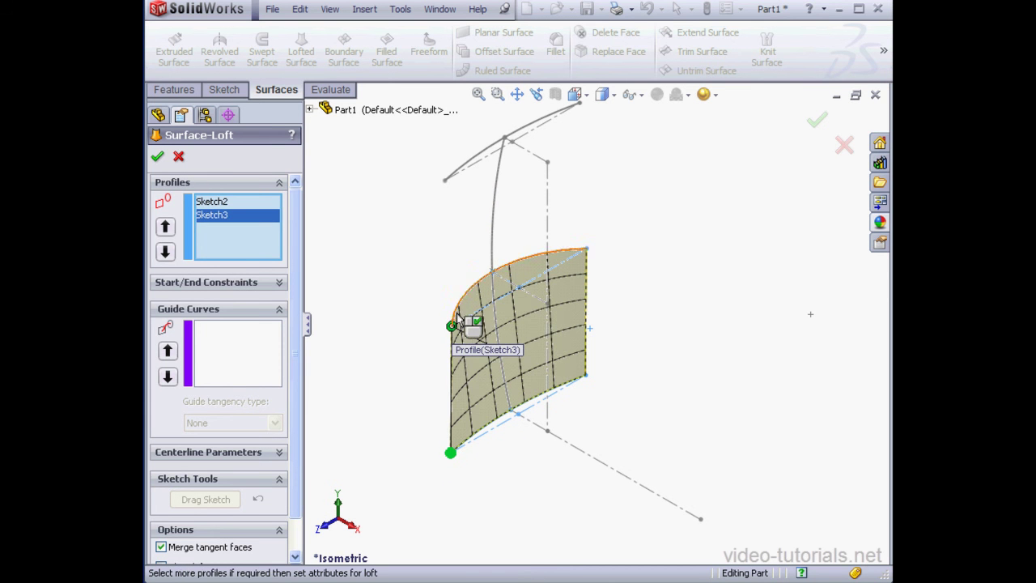
{"action": "left_click", "coordinate": [444, 180]}
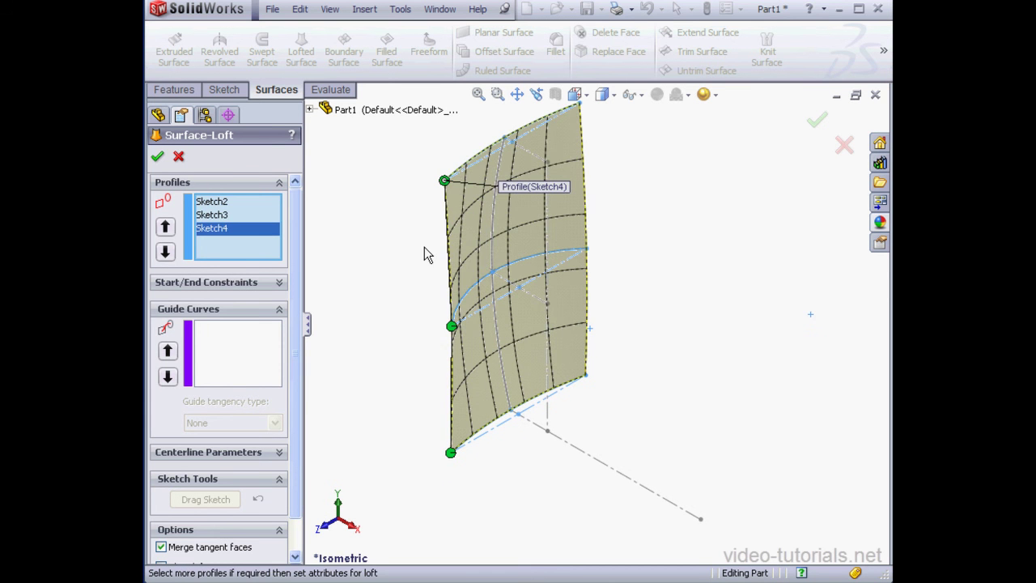
{"action": "left_click", "coordinate": [262, 366]}
{"action": "left_click", "coordinate": [500, 368]}
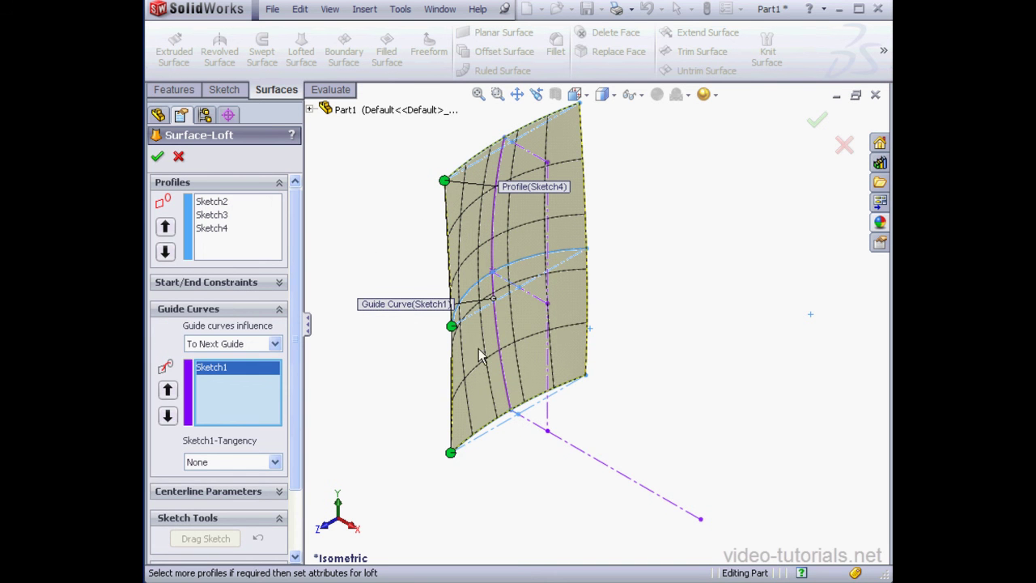
{"action": "left_click", "coordinate": [157, 156]}
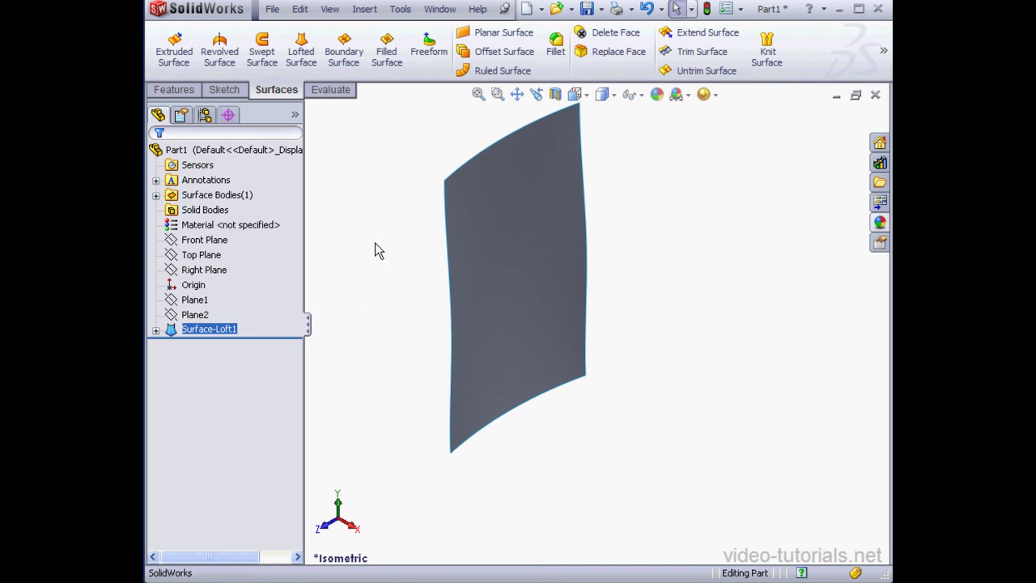
{"action": "middle_click_drag", "start_coordinate": [507, 319], "coordinate": [525, 292]}
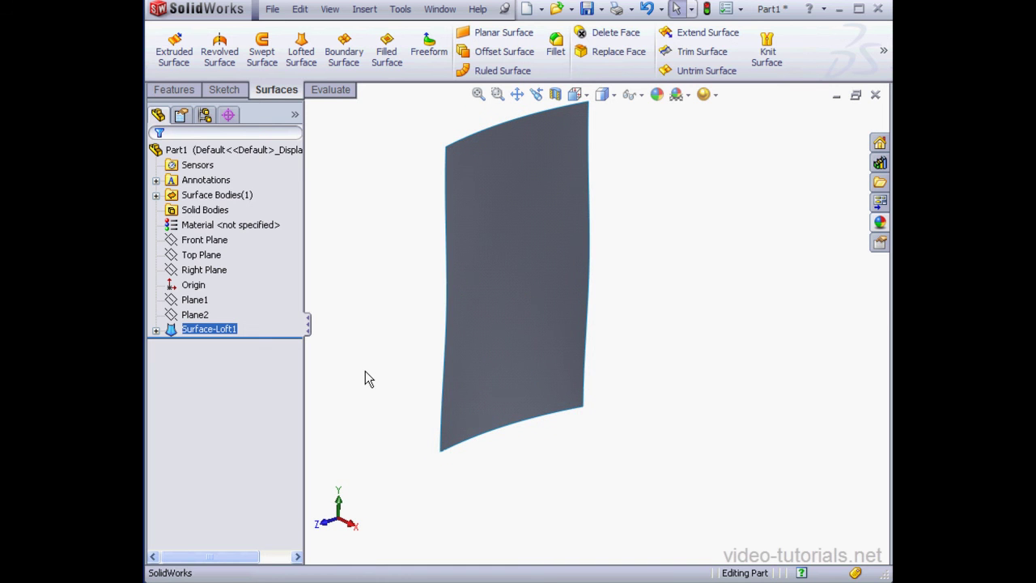